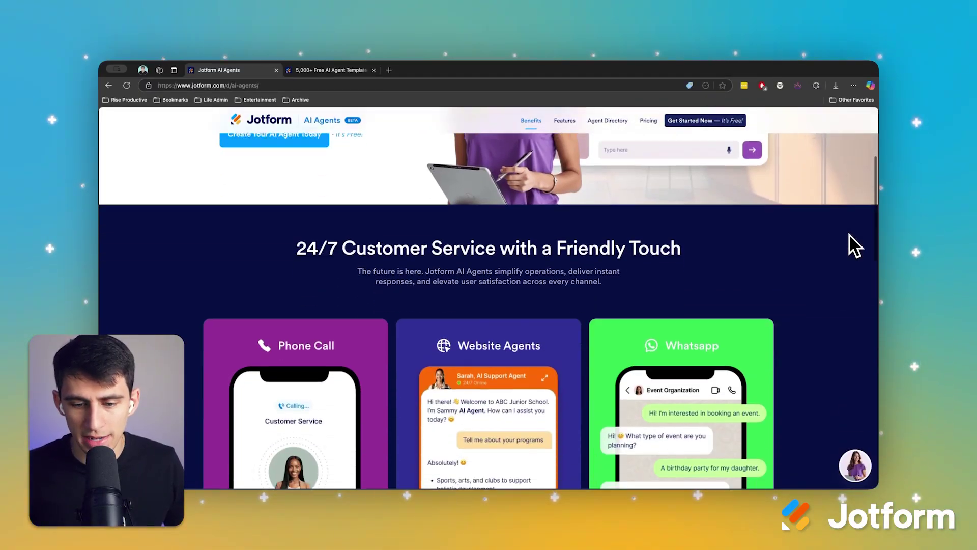
Step: Search the agent directory for 'calendar booking' and use the Appointment Booking AI Chatbot template
scroll(849, 233, "down", 2)
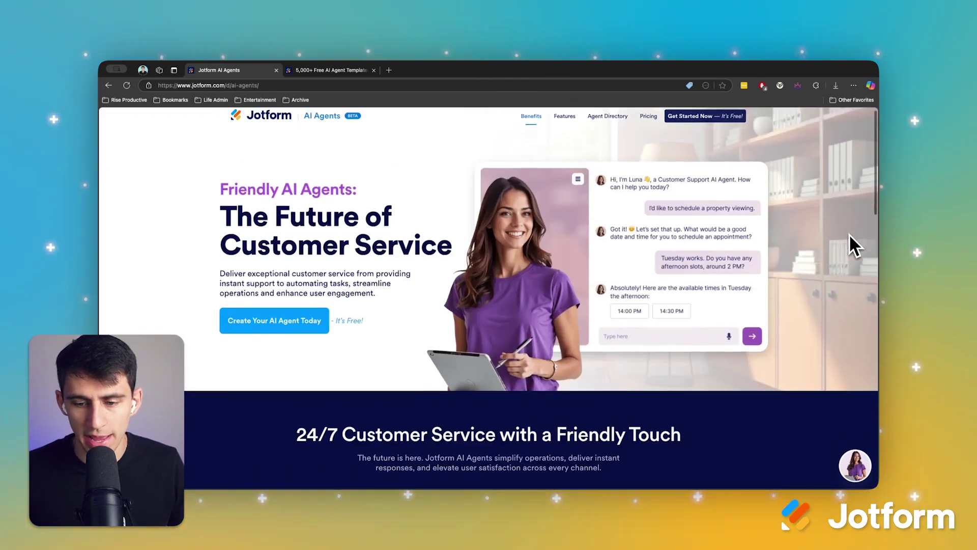
scroll(849, 233, "down", 7)
scroll(849, 234, "down", 5)
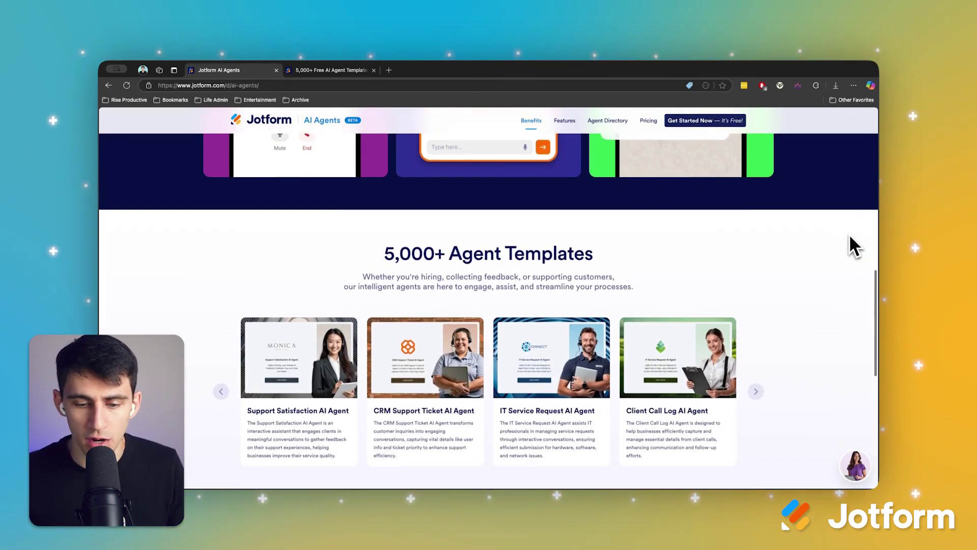
scroll(848, 234, "down", 2)
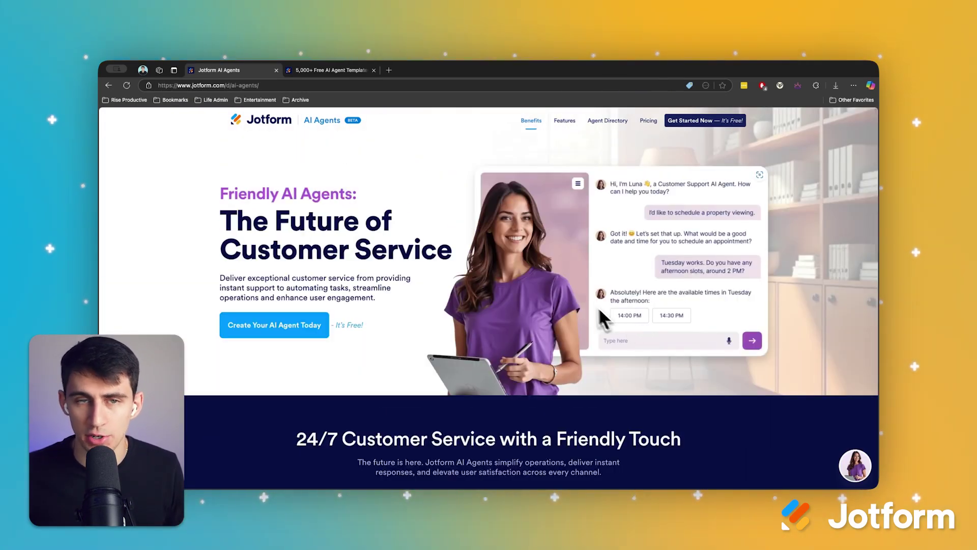
key("ctrl+Tab")
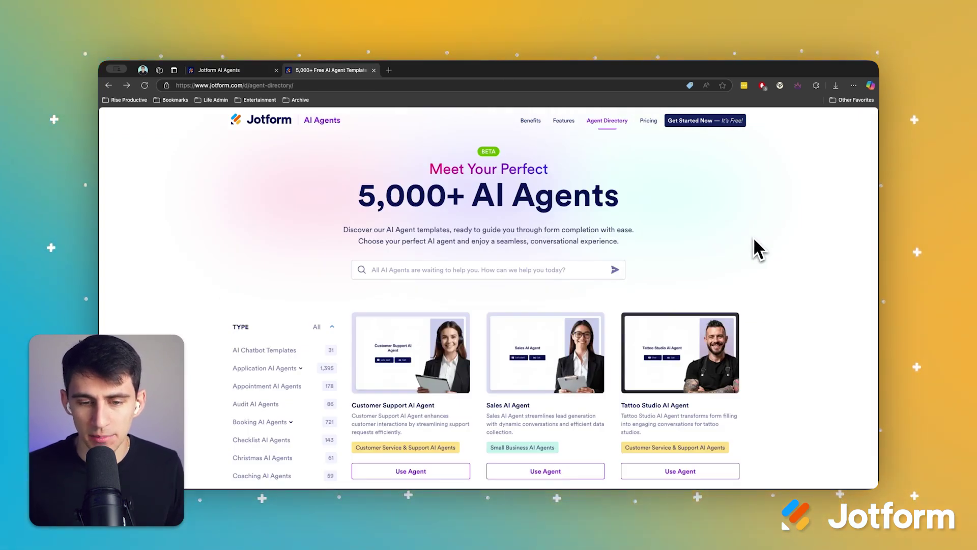
scroll(753, 239, "down", 1)
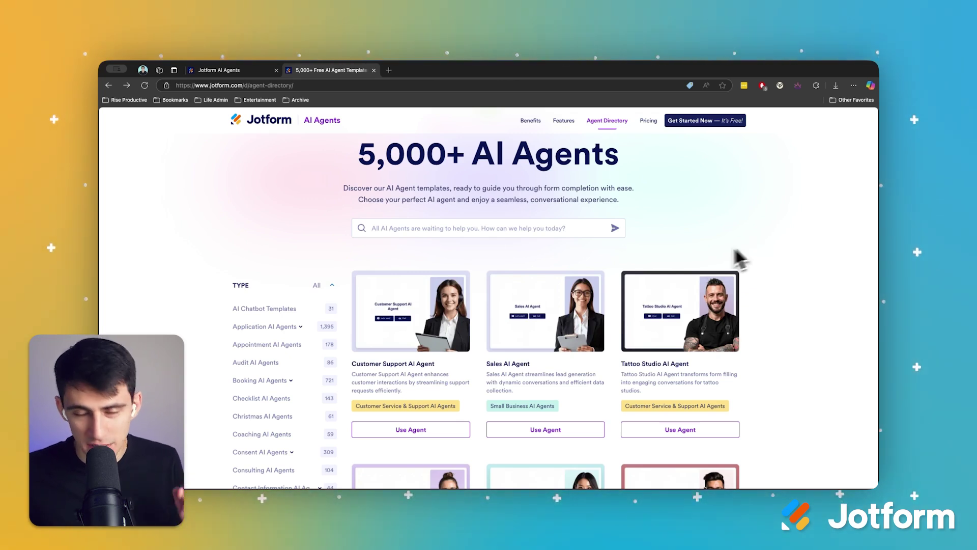
left_click(521, 232)
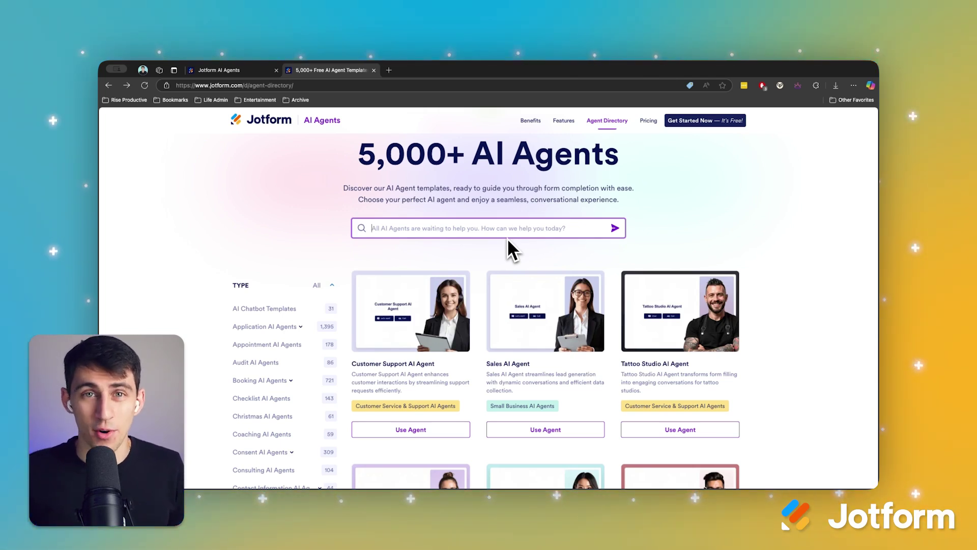
type("calend")
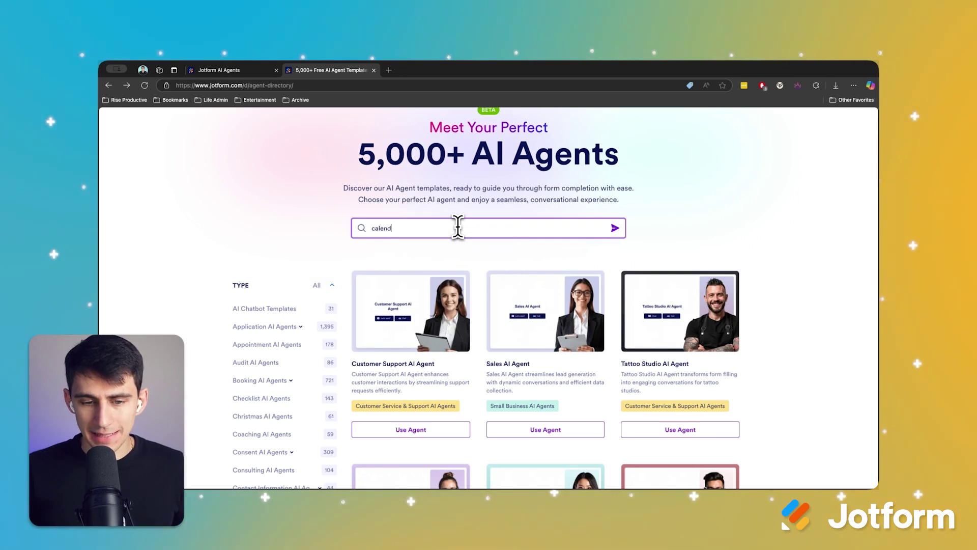
type("ar booking")
key("Return")
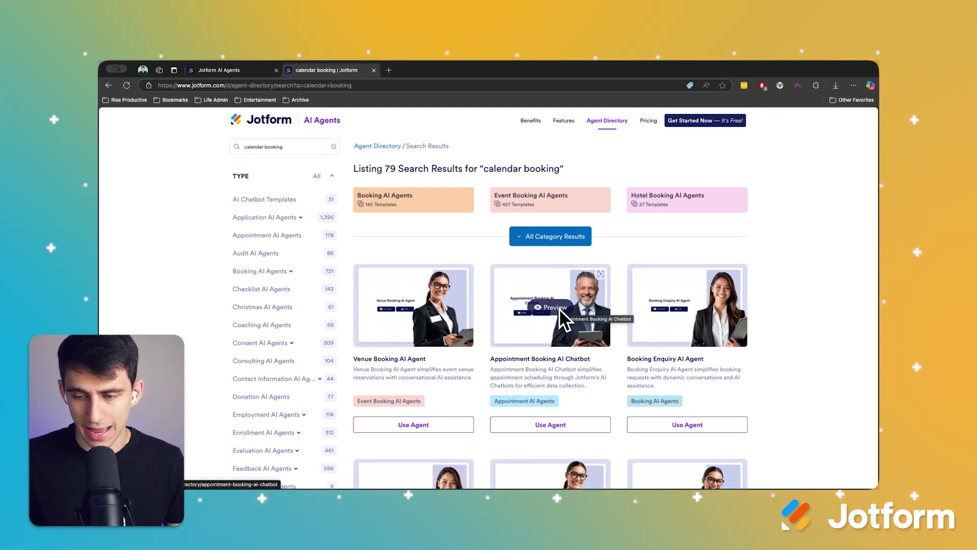
left_click(546, 426)
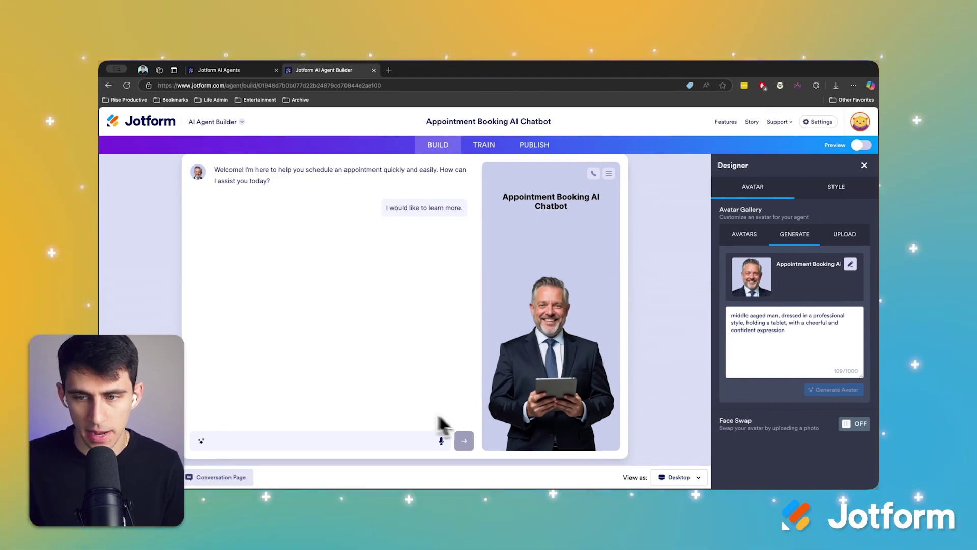
Step: In the live preview, send the agent the booking request 'I want'
left_click(387, 444)
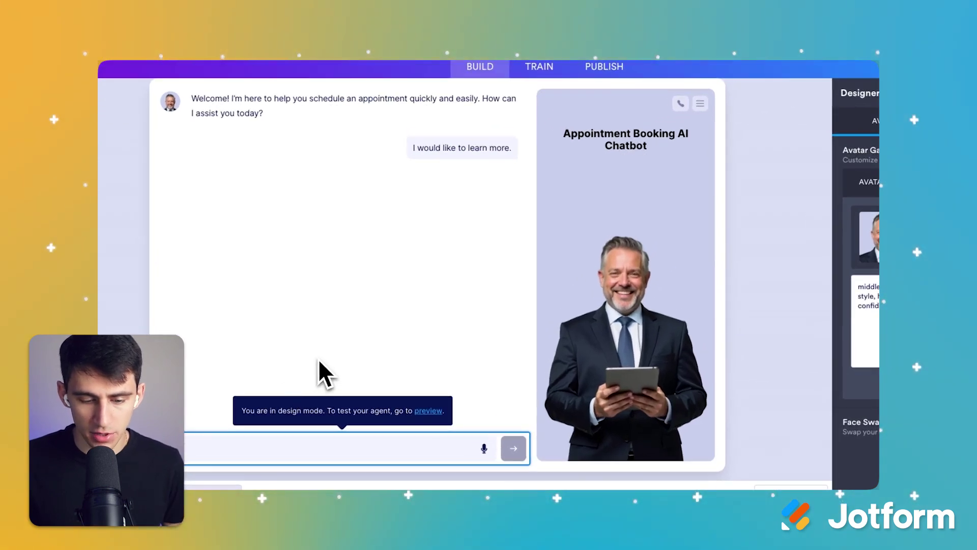
left_click(420, 412)
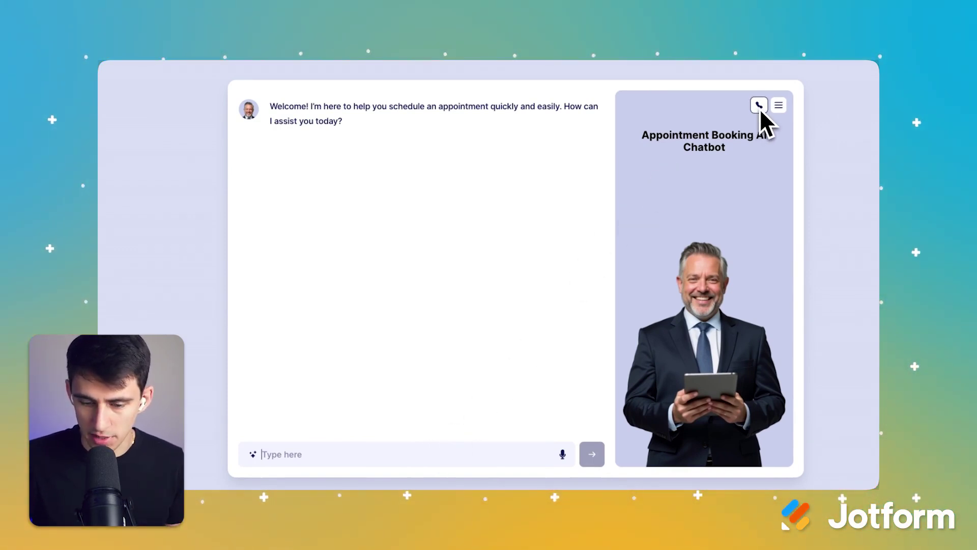
type("I want to book a call with you ASAP")
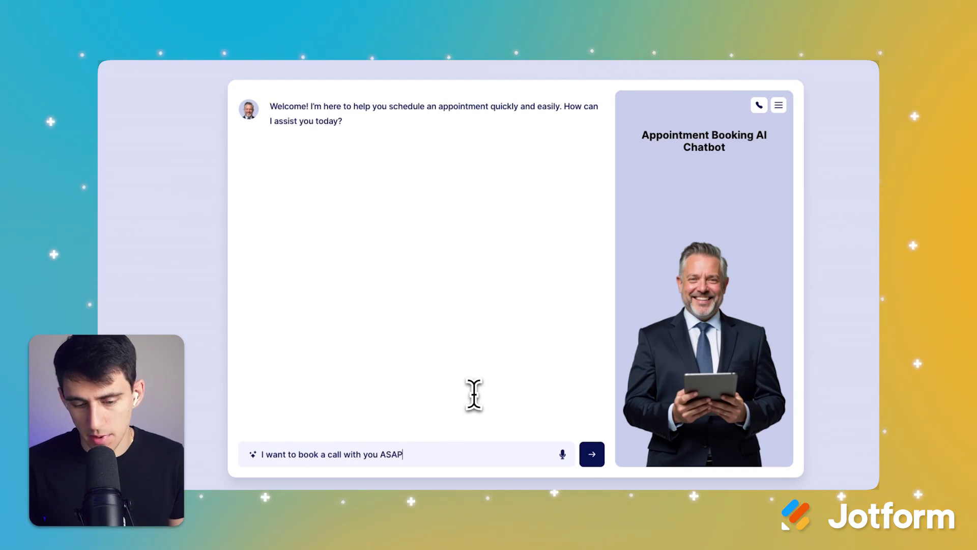
key("Return")
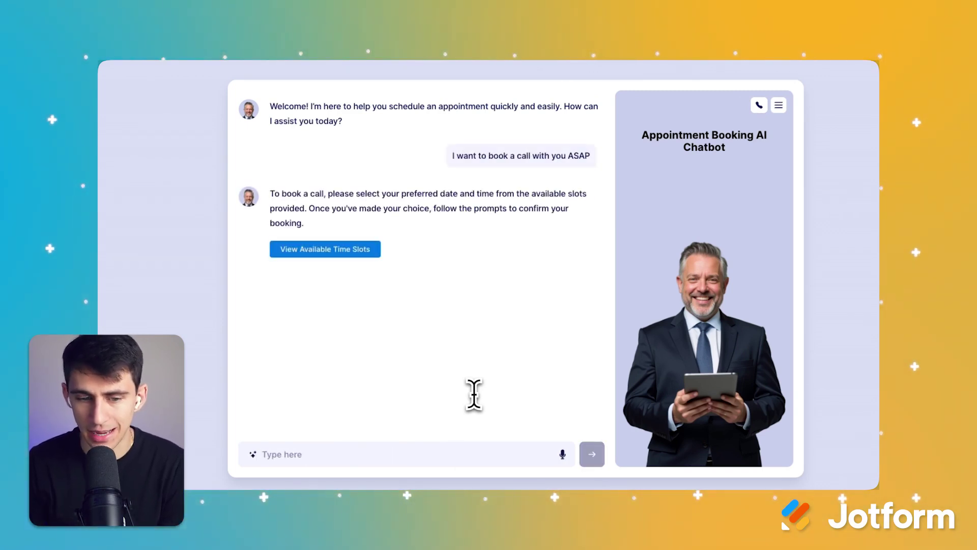
Step: Check the offered time slots, then recreate the agent from the Appointment Booking template
left_click(351, 253)
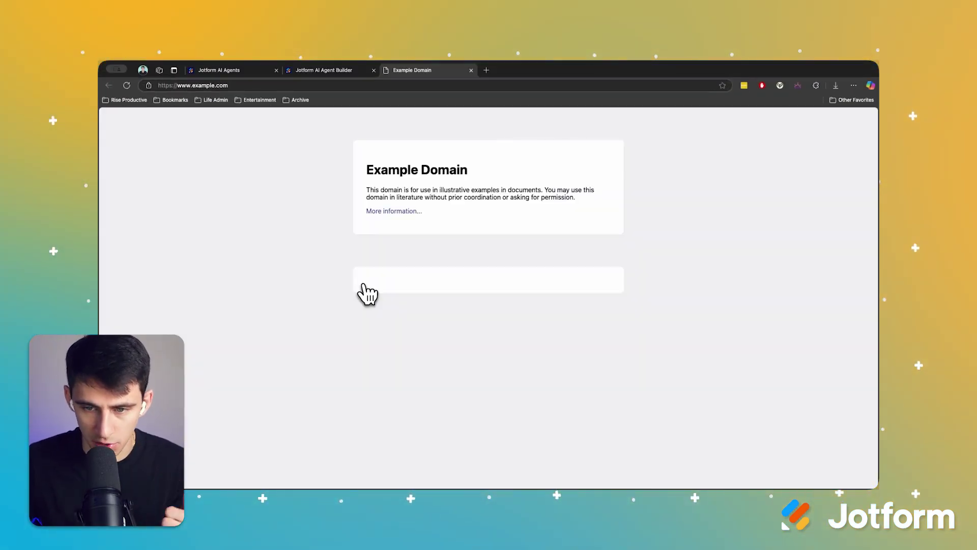
key("super+w")
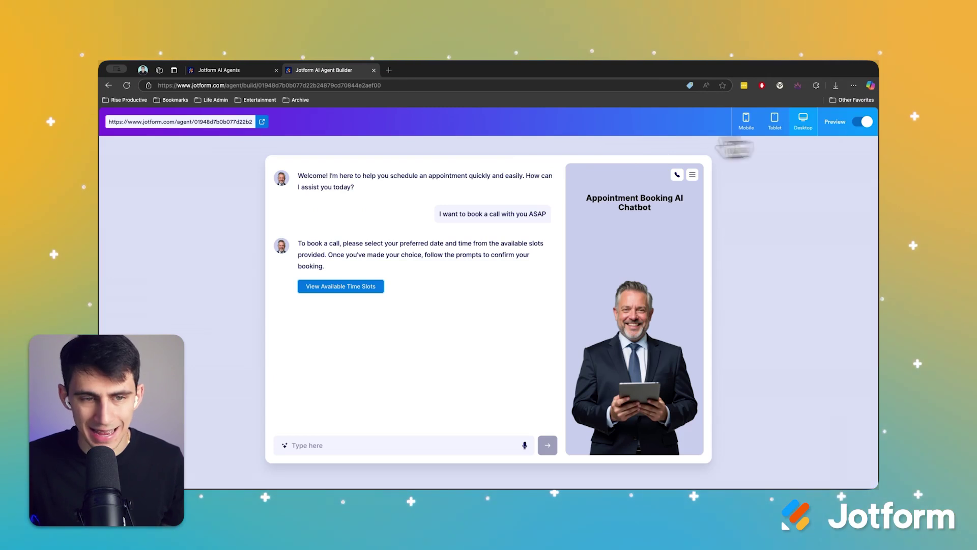
left_click(649, 383)
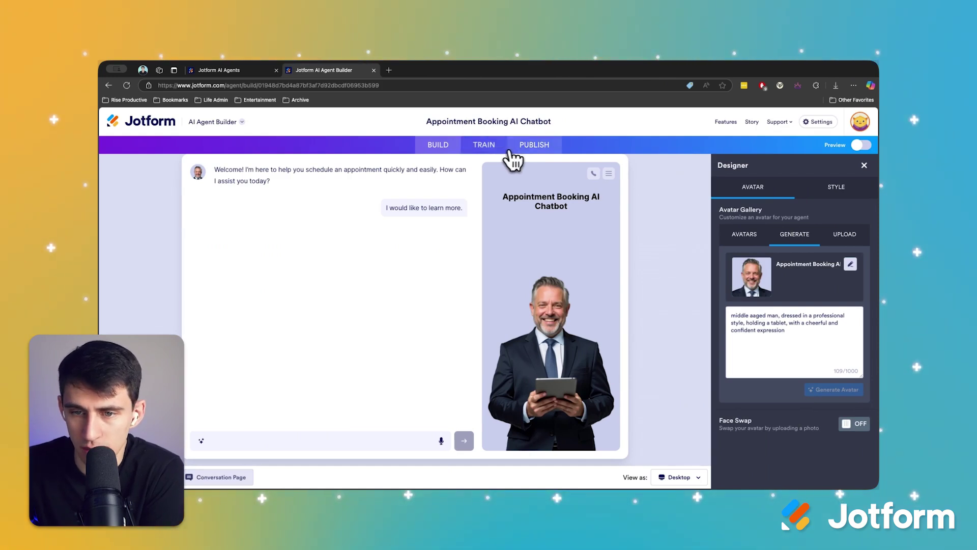
Step: Change the agent's chattiness from Long to Short (50-100 characters) and review its instructions
left_click(526, 146)
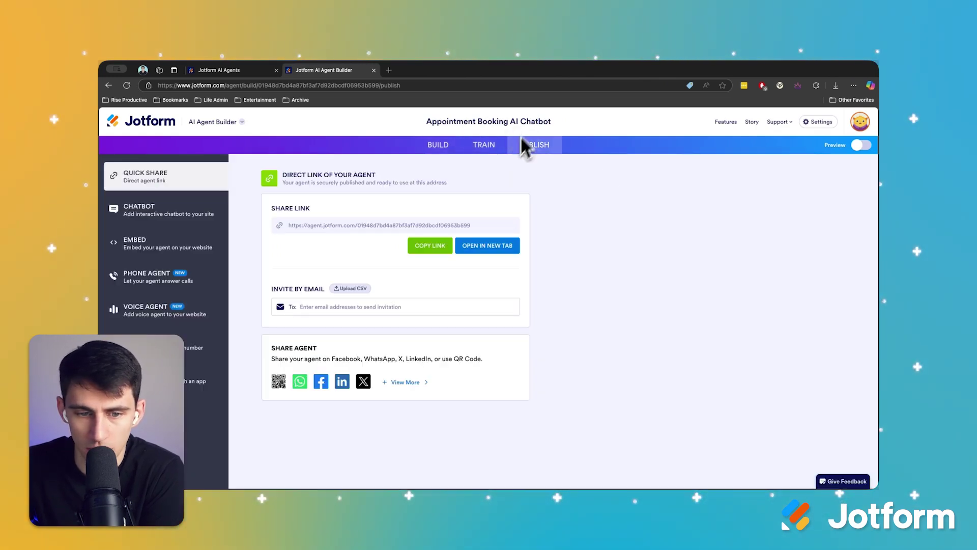
left_click(484, 147)
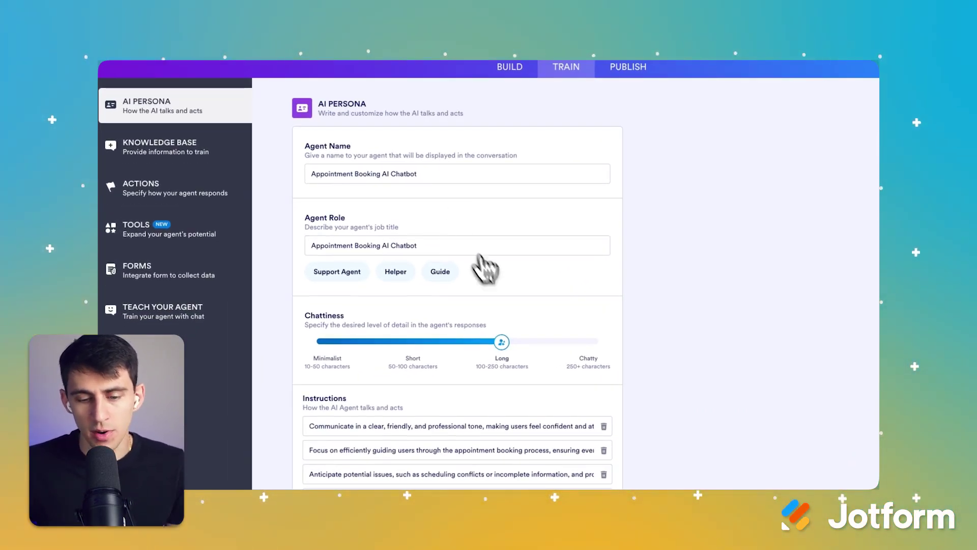
left_click_drag(502, 341, 432, 342)
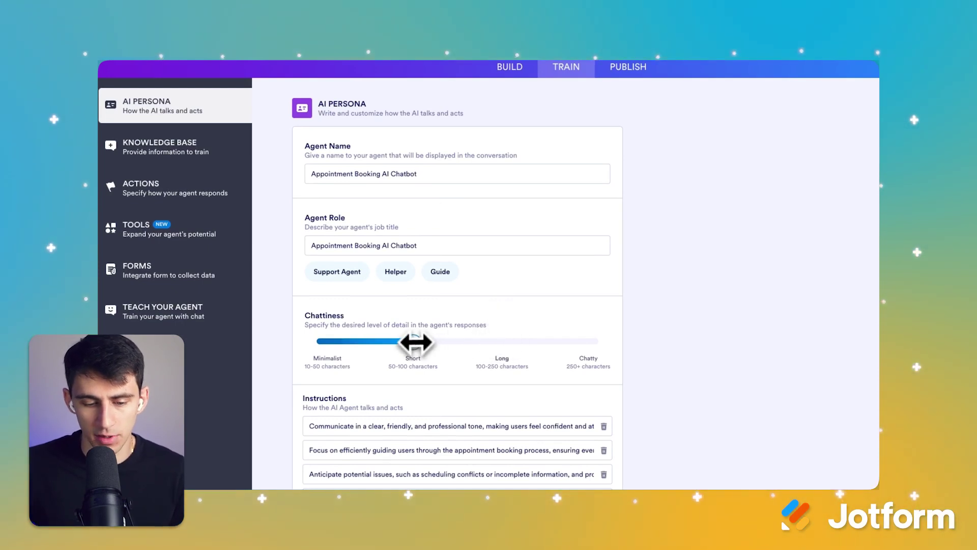
scroll(615, 340, "down", 2)
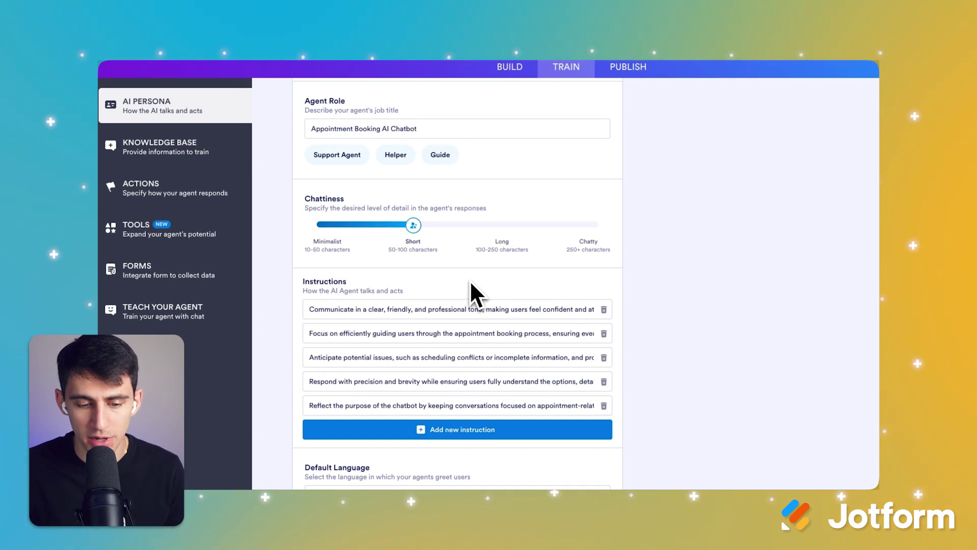
left_click_drag(401, 309, 606, 311)
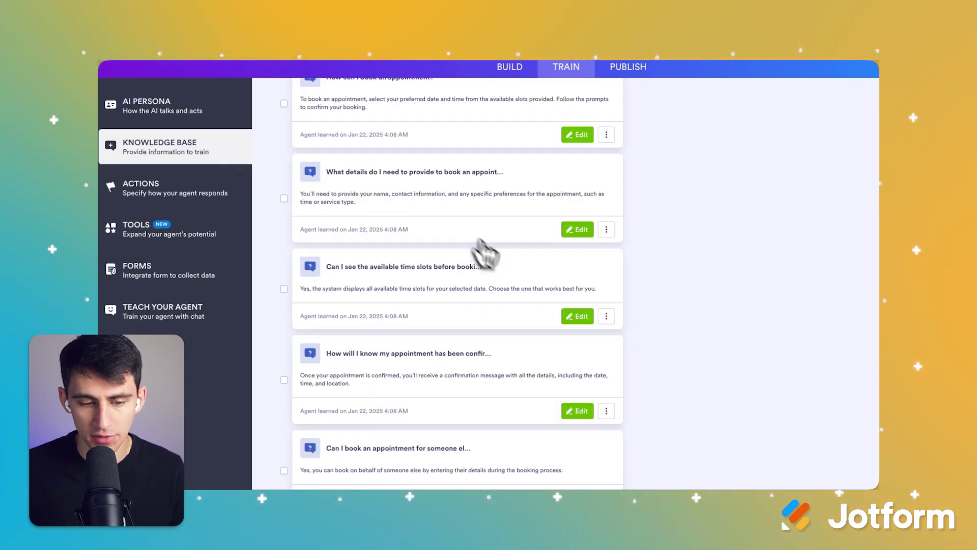
Step: Read the full Knowledge entry with the ACME Event Solutions content
scroll(484, 255, "up", 5)
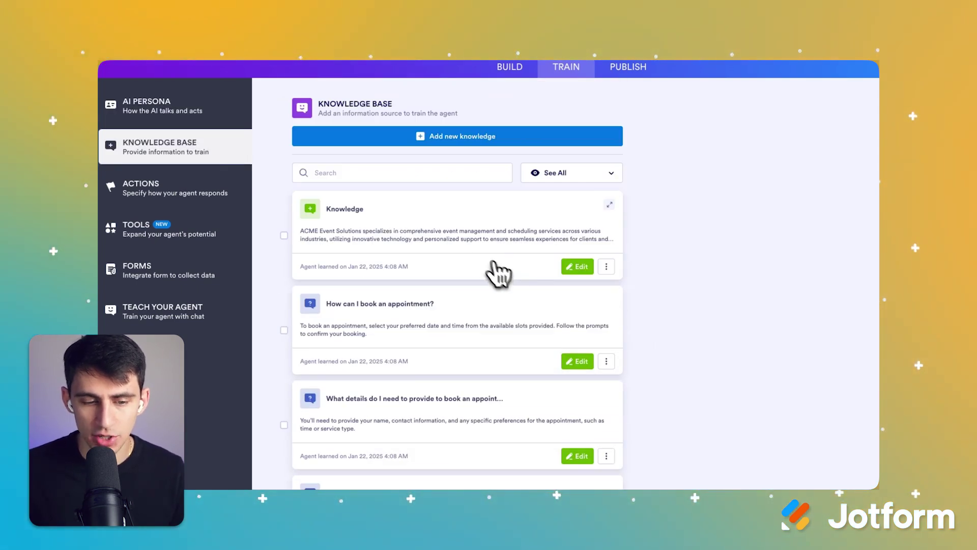
scroll(489, 267, "down", 5)
scroll(509, 306, "up", 5)
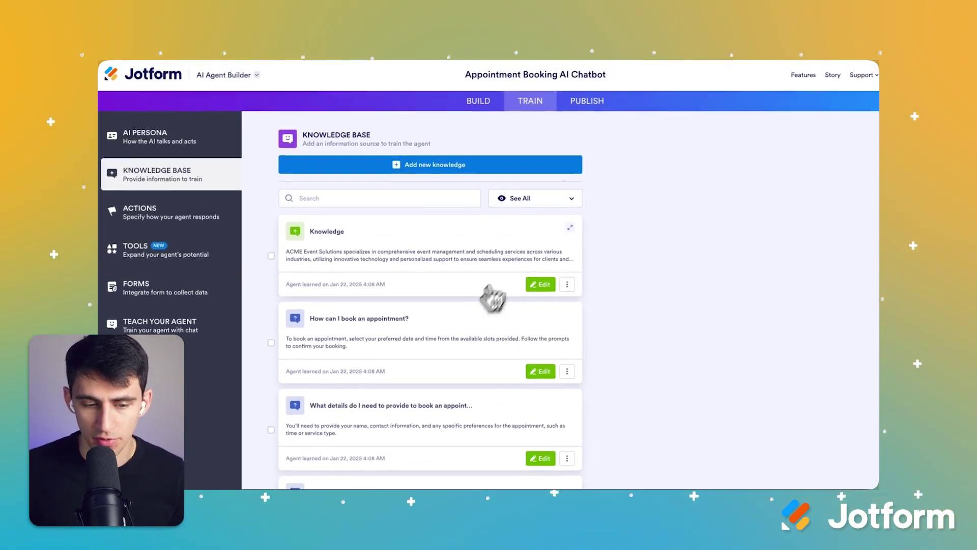
left_click(565, 230)
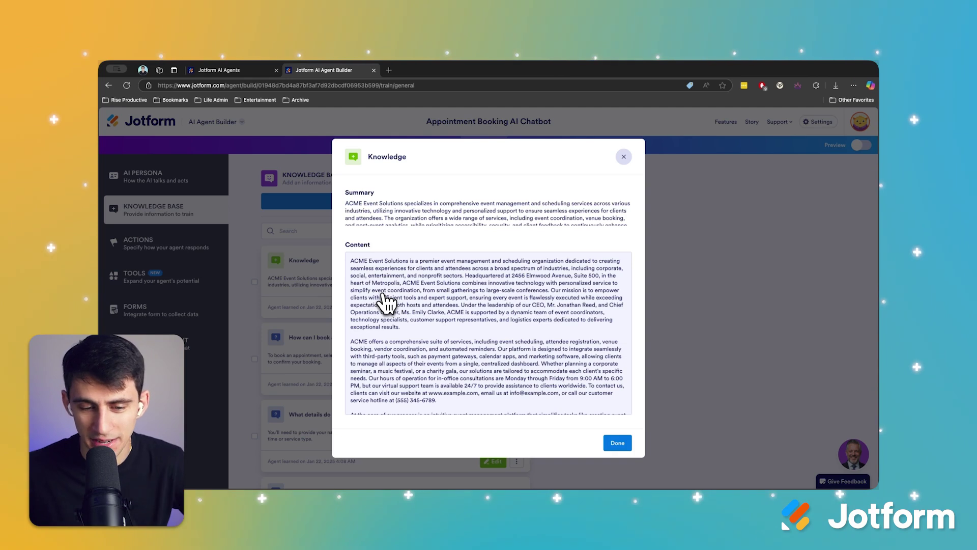
scroll(387, 305, "down", 4)
scroll(517, 301, "up", 4)
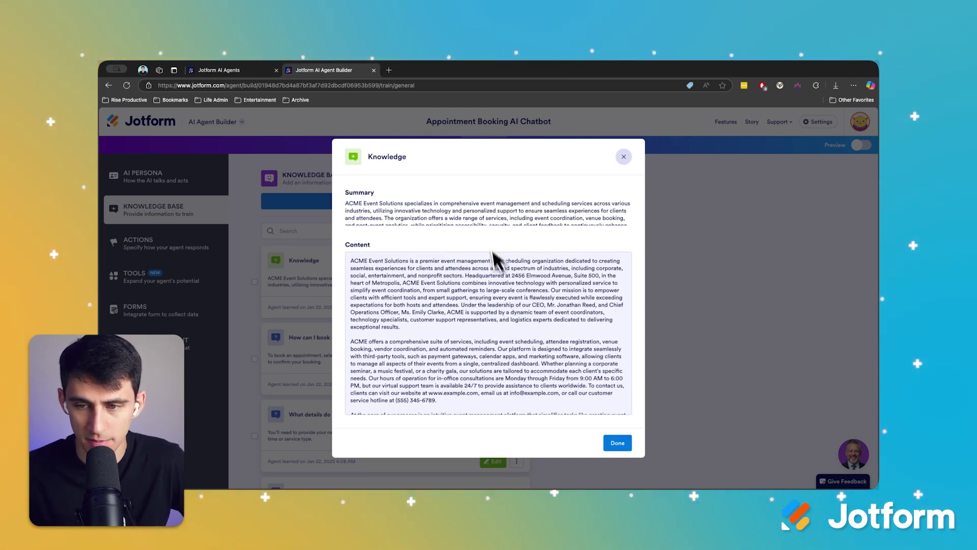
key("Escape")
Step: Look at adding new knowledge without saving, then scroll through the Q&A entries
scroll(389, 377, "down", 2)
scroll(443, 249, "up", 1)
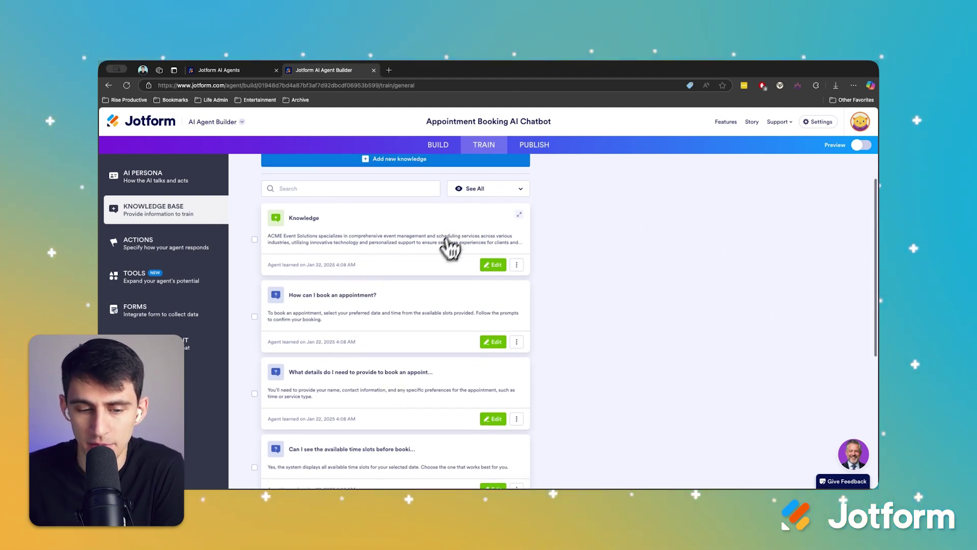
scroll(438, 270, "down", 4)
scroll(435, 278, "up", 5)
left_click(376, 200)
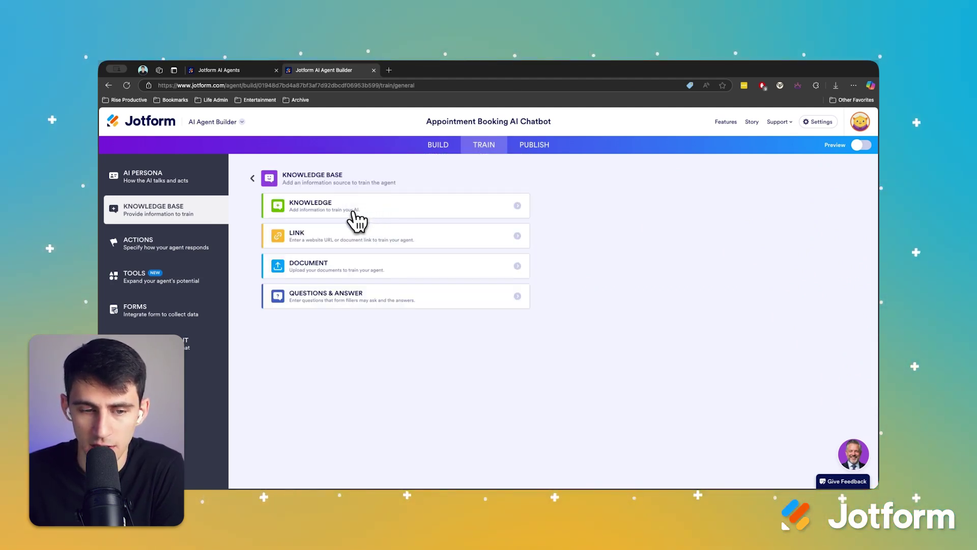
key("Escape")
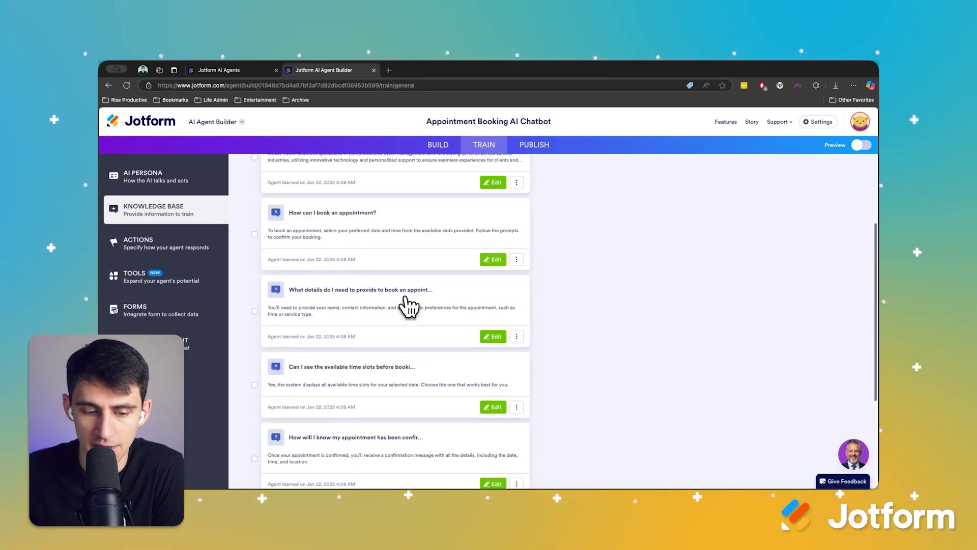
scroll(408, 306, "down", 1)
scroll(458, 324, "down", 2)
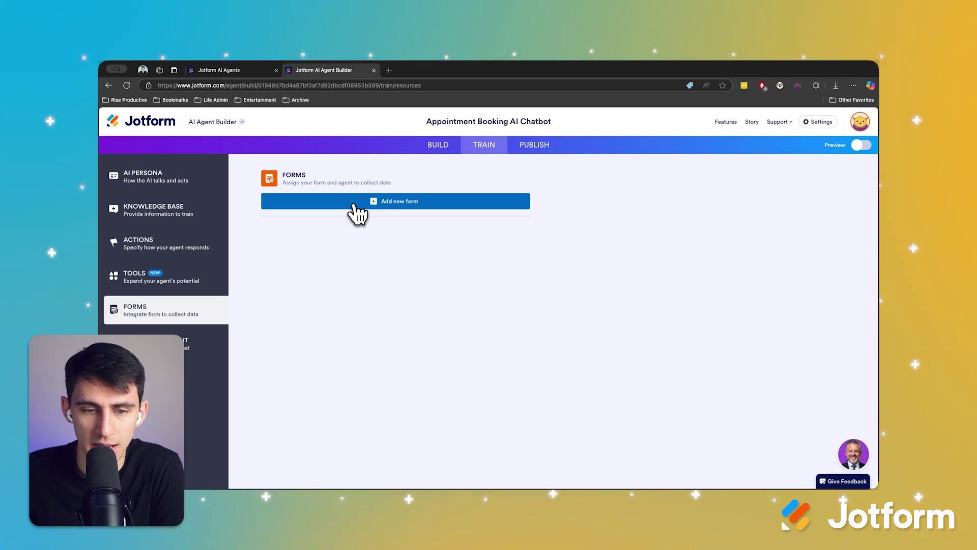
Step: Attach the Appointment Request Form, found by searching 'appoint', to the agent
left_click(356, 209)
left_click(369, 227)
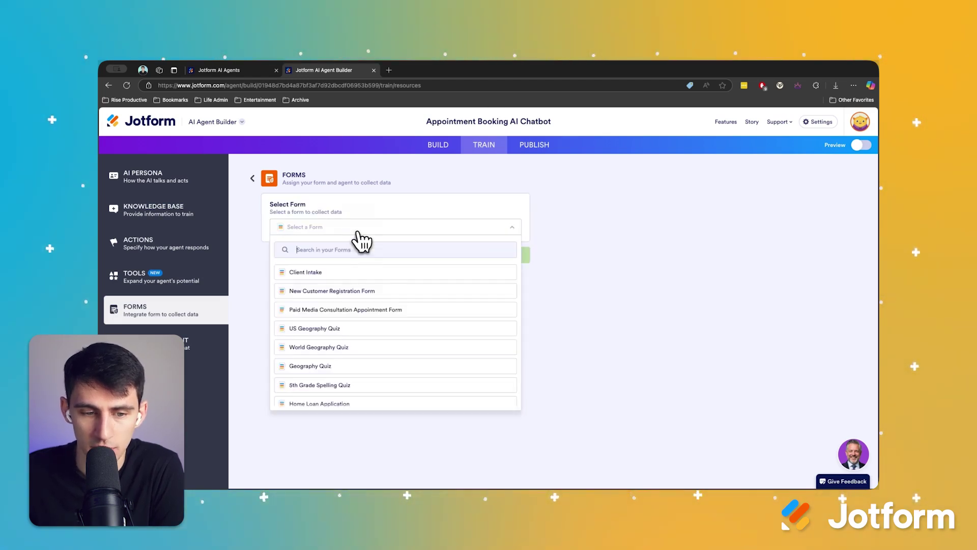
type("appoint")
left_click(376, 291)
left_click(517, 255)
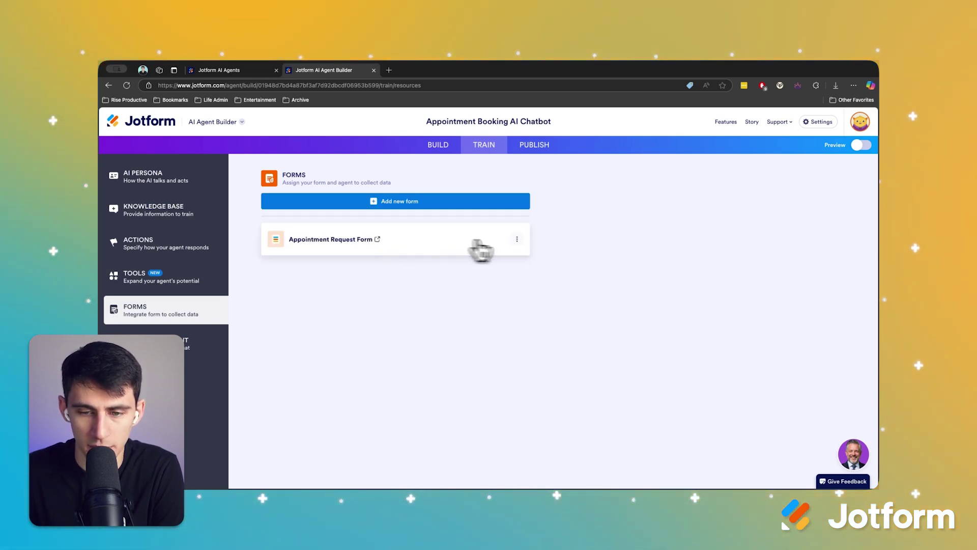
Step: Open the attached form in Form Builder and scroll through its name, email, phone and appointment fields
left_click(517, 239)
left_click(497, 262)
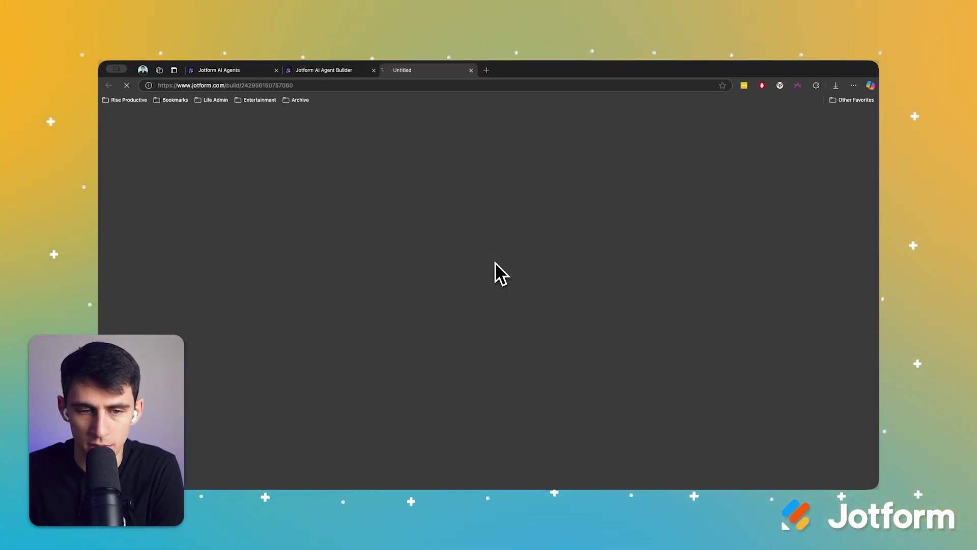
scroll(506, 300, "down", 6)
scroll(559, 335, "up", 10)
scroll(525, 323, "down", 1)
scroll(529, 285, "down", 5)
scroll(546, 307, "down", 3)
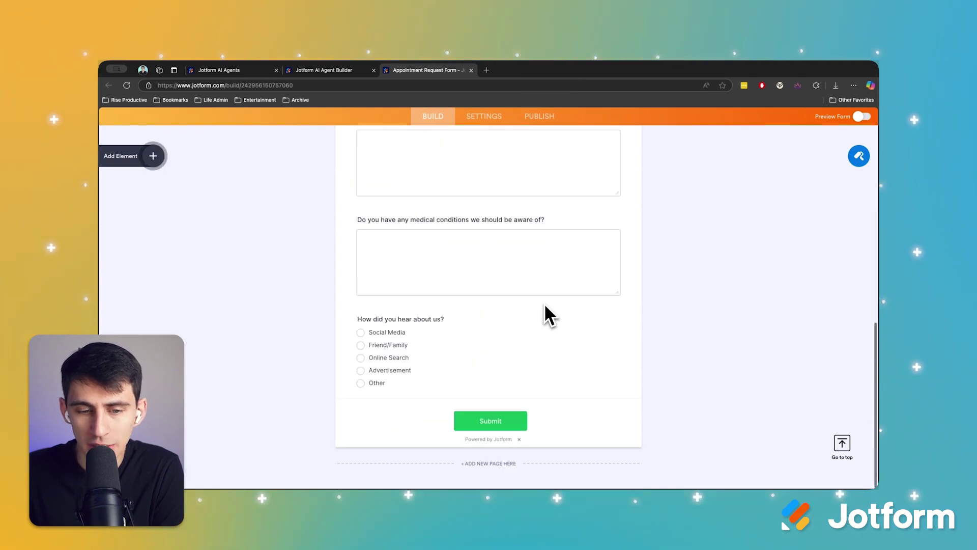
scroll(544, 306, "up", 8)
scroll(542, 315, "up", 1)
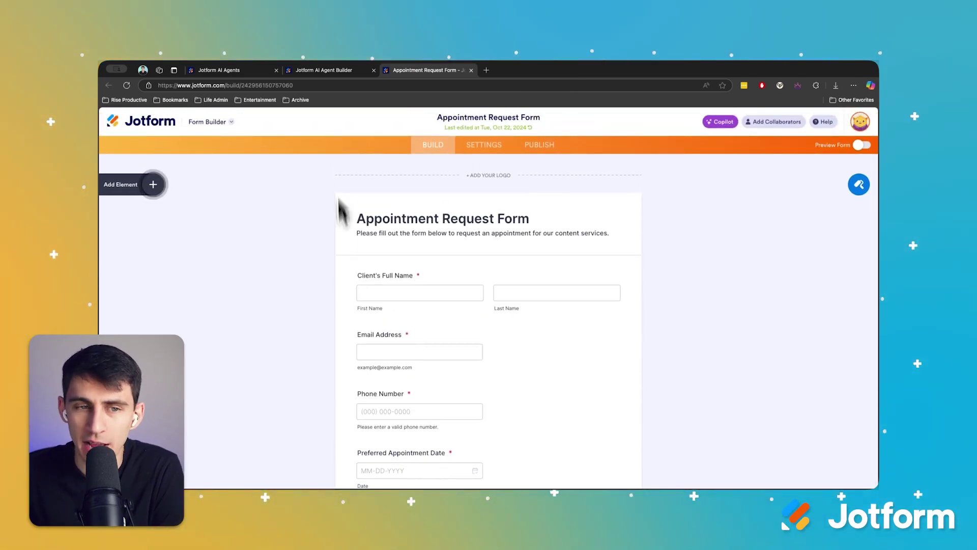
Step: Open the published agent chat in a new tab and ask the suggested question about booking for someone else
left_click(328, 75)
left_click(510, 151)
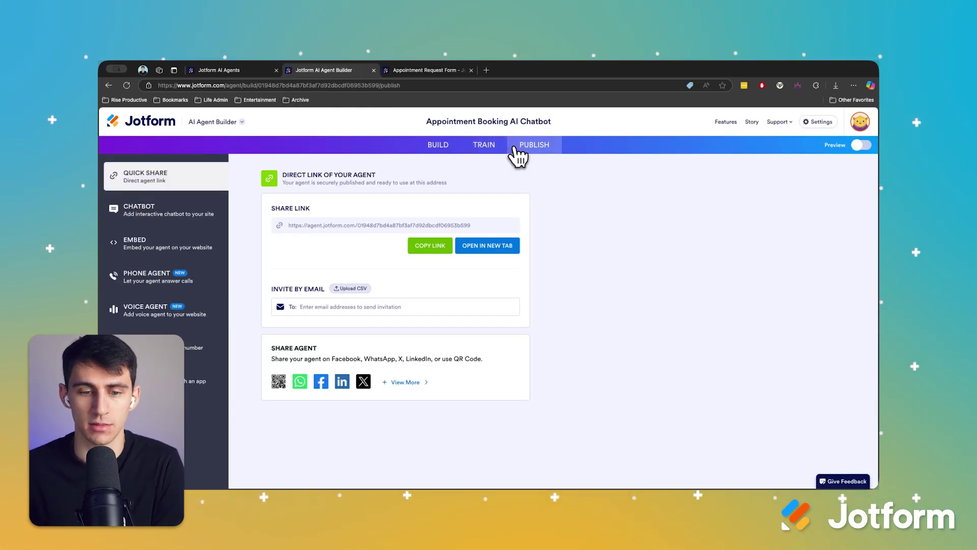
left_click(491, 248)
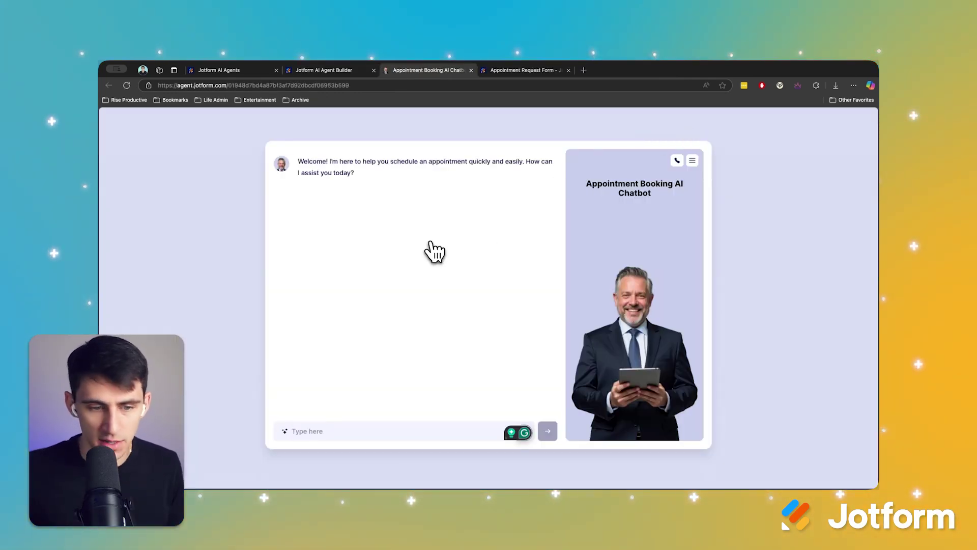
left_click(283, 432)
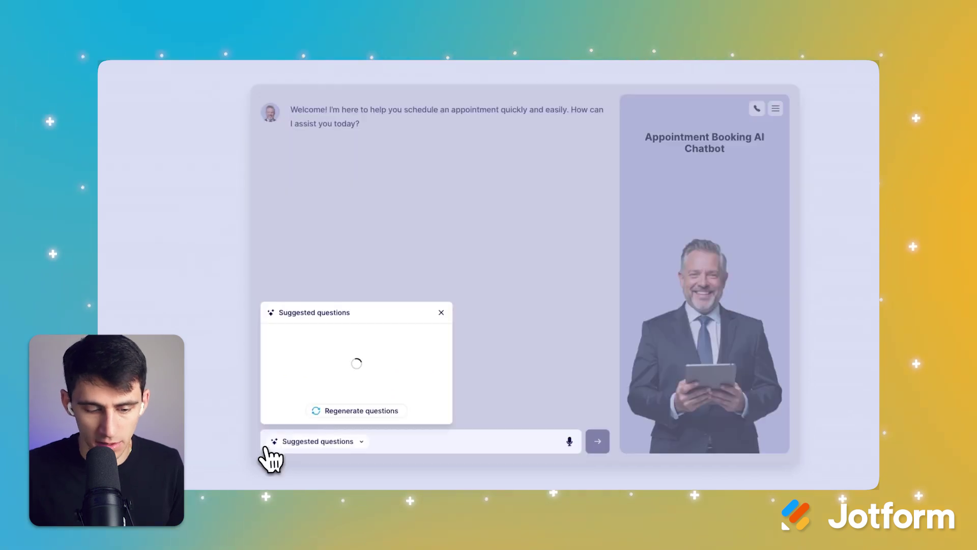
left_click(266, 448)
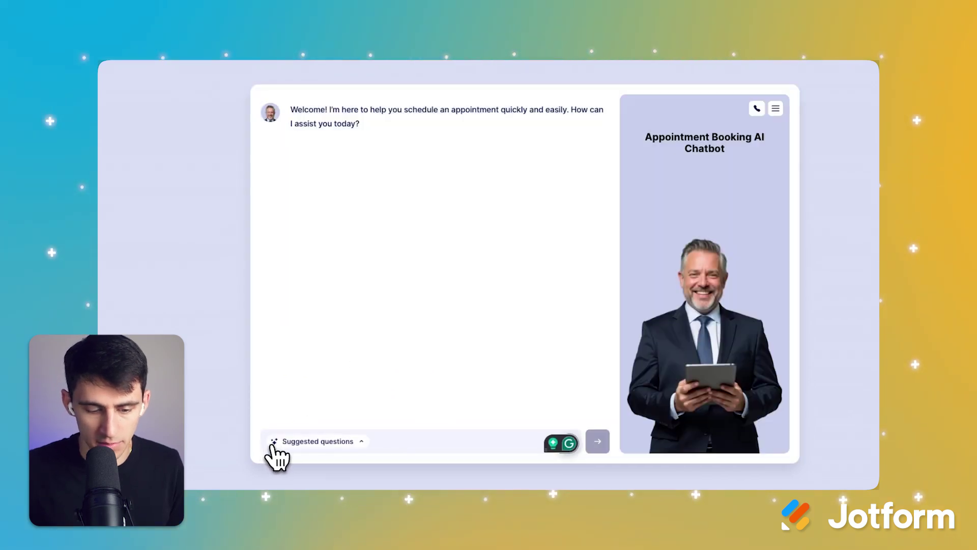
left_click(275, 441)
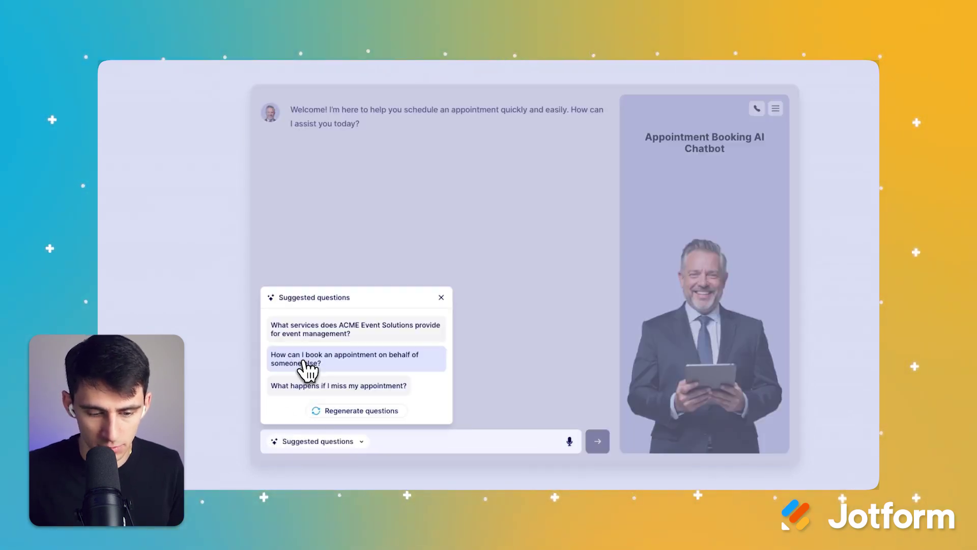
left_click(306, 365)
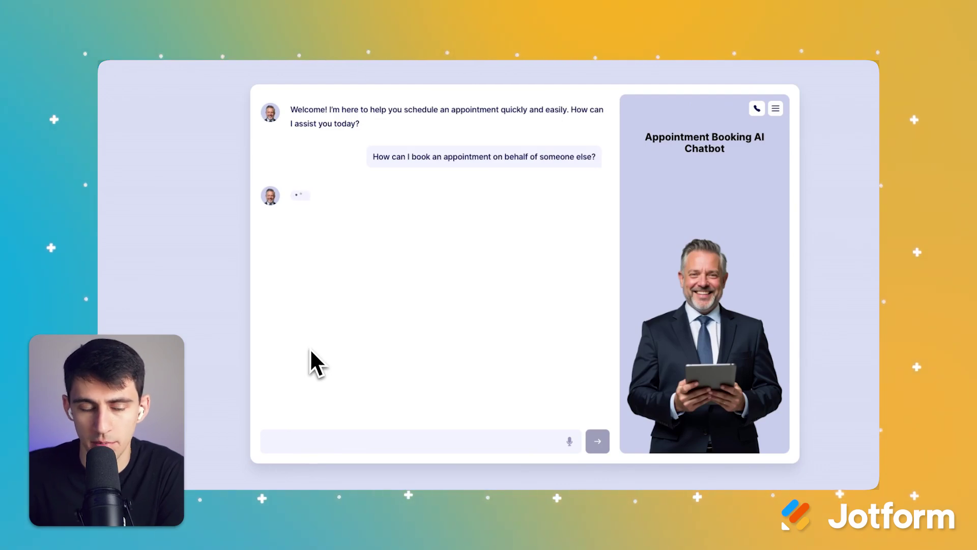
Step: Reply 'Yes please' to fill out the form, then send the full name and email address
left_click(305, 443)
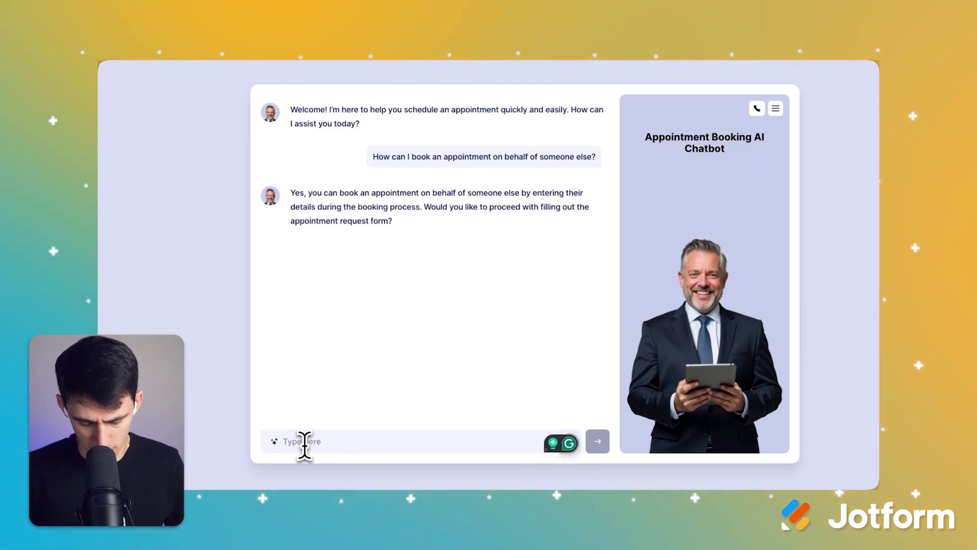
type("Yes please")
key("Return")
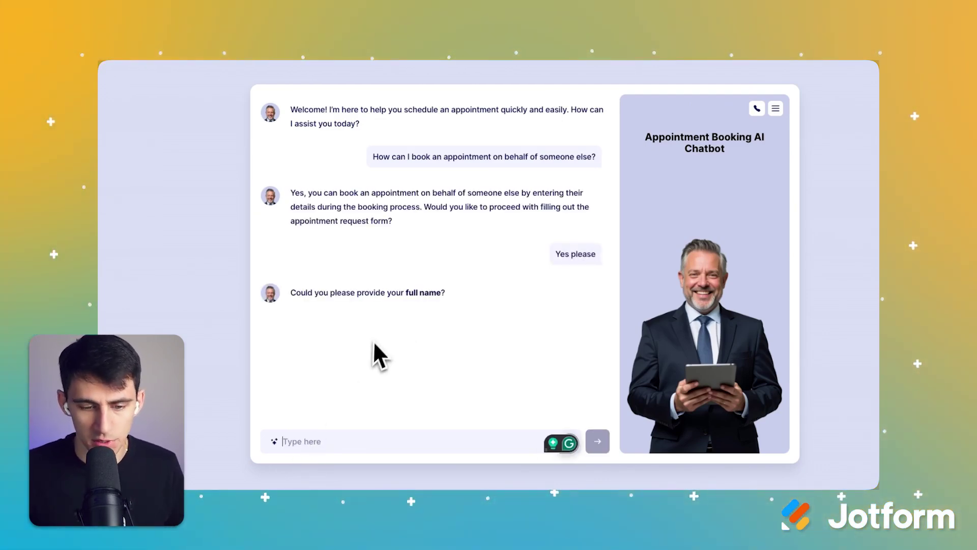
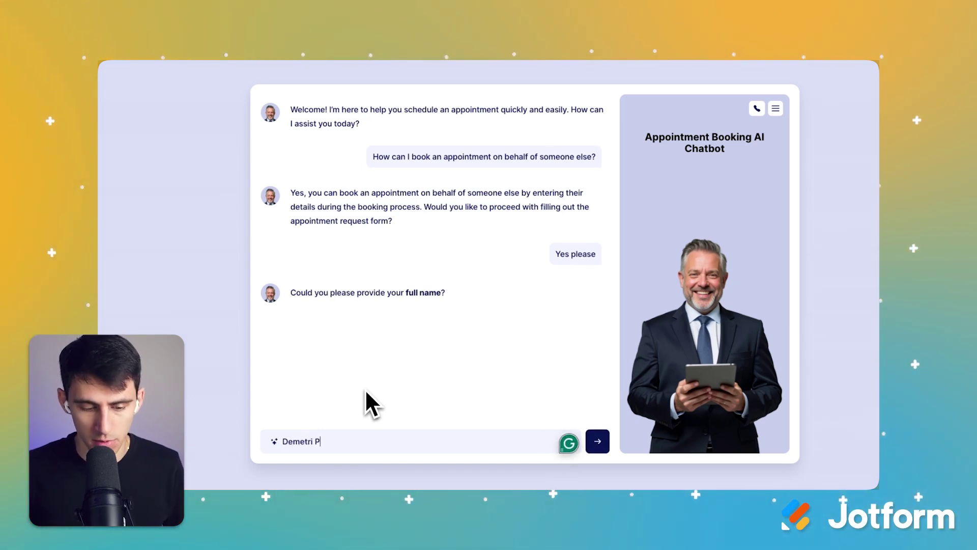
key("Return")
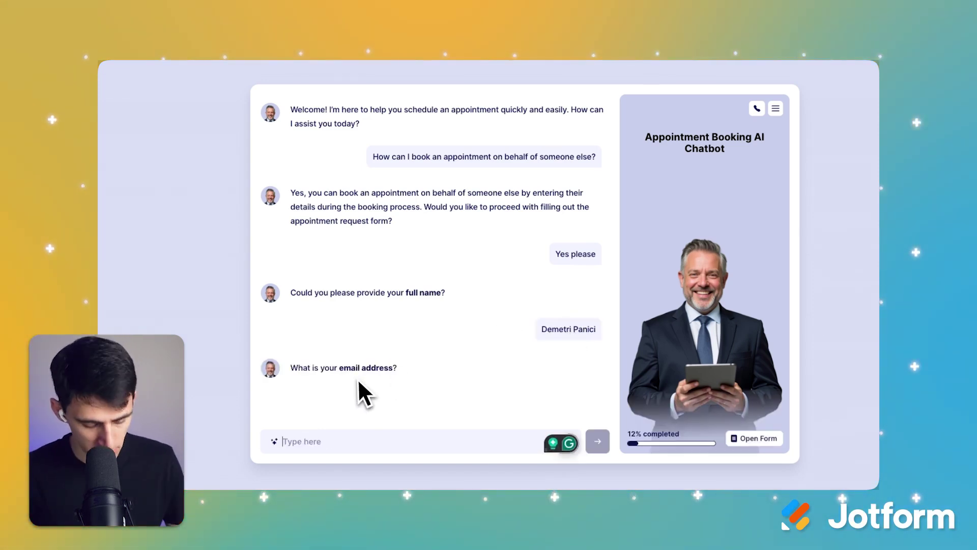
type("<email address, blurred on screen>")
key("Return")
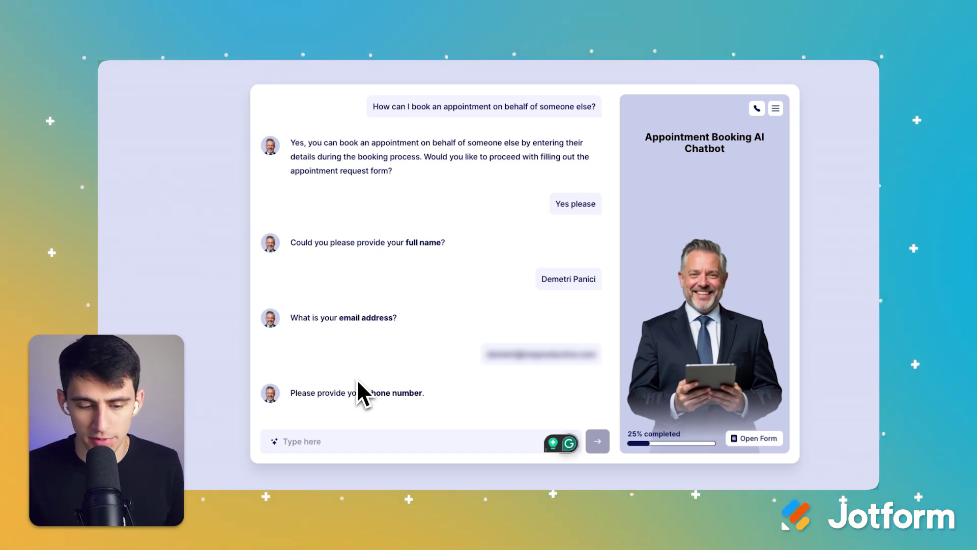
Step: Try to skip the phone question, then provide the phone number
key("Return")
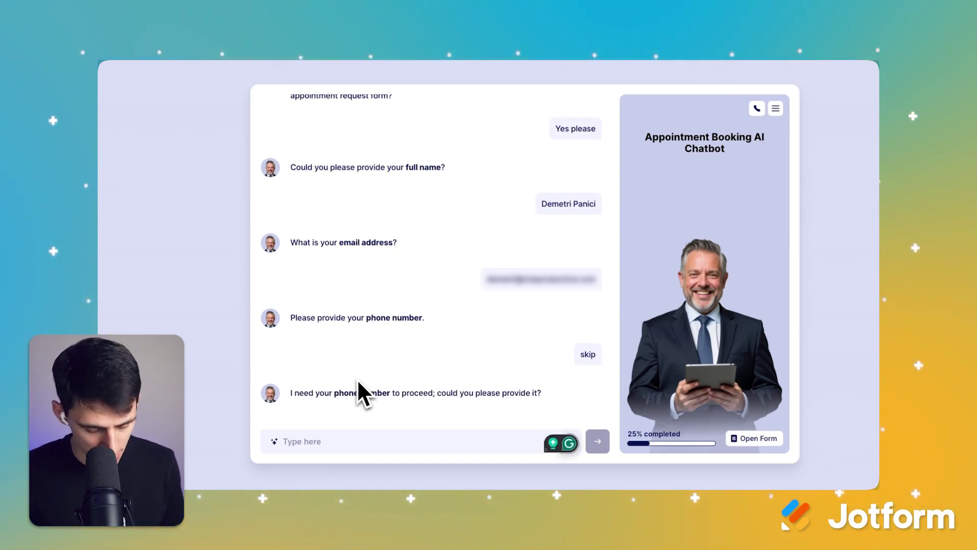
key("BackSpace")
key("BackSpace")
key("BackSpace")
key("BackSpace")
key("BackSpace")
key("Return")
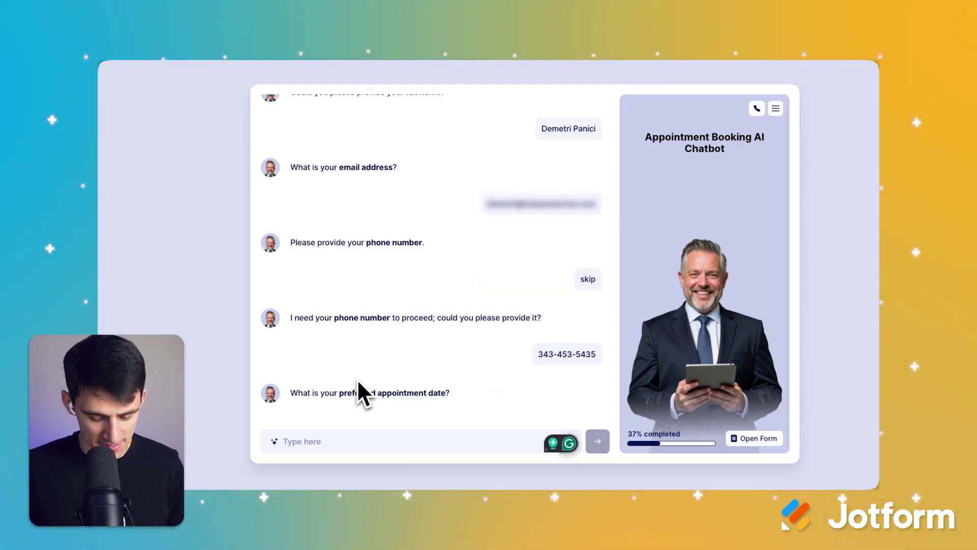
Step: Give the preferred date, first as 'Next Thursday', then as January 23rd 2025
type("Next Thursday")
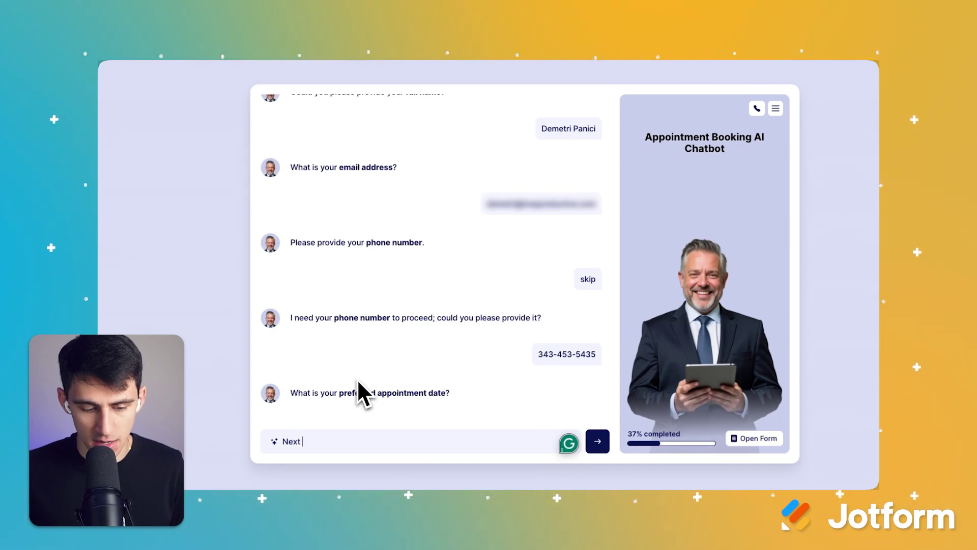
key("Return")
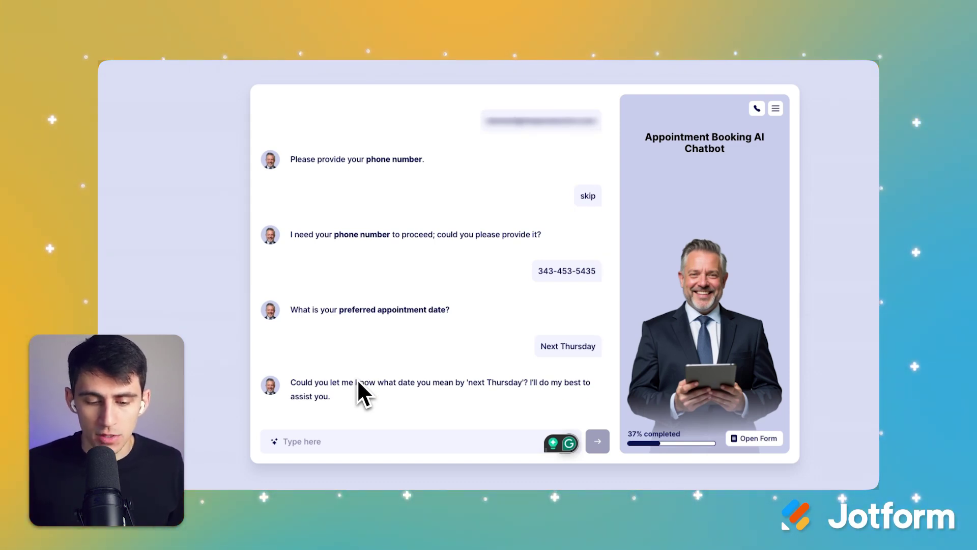
key("alt+space")
type("next thursday")
key("Escape")
key("Escape")
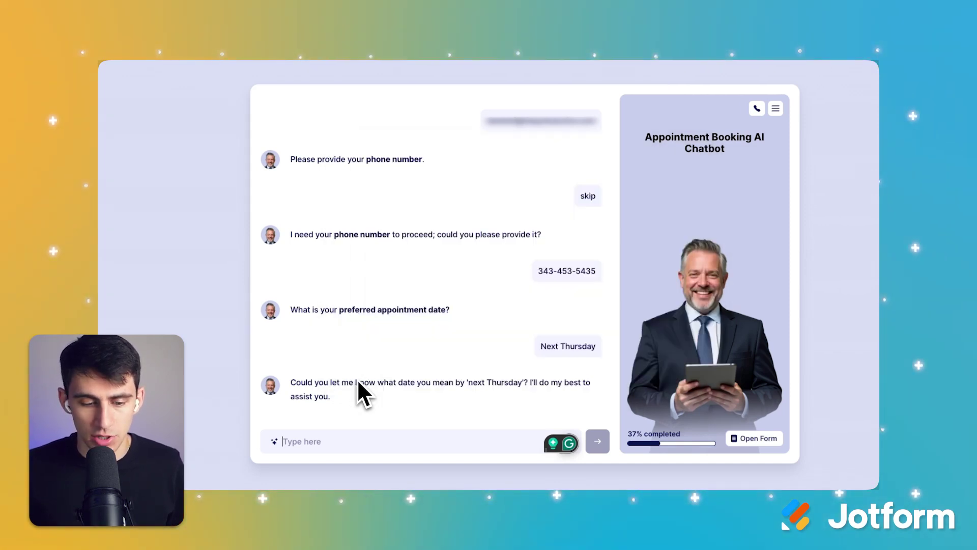
type("January 23rd 2025")
key("Return")
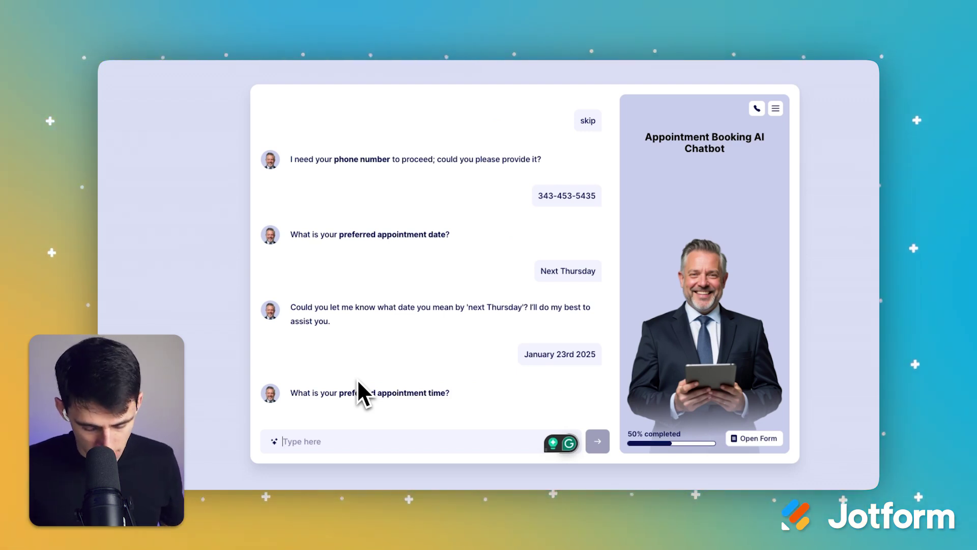
Step: Answer 8 AM central standard time, a services inquiry as reason, skip medical conditions, and choose Social Media
type("8 AM cent")
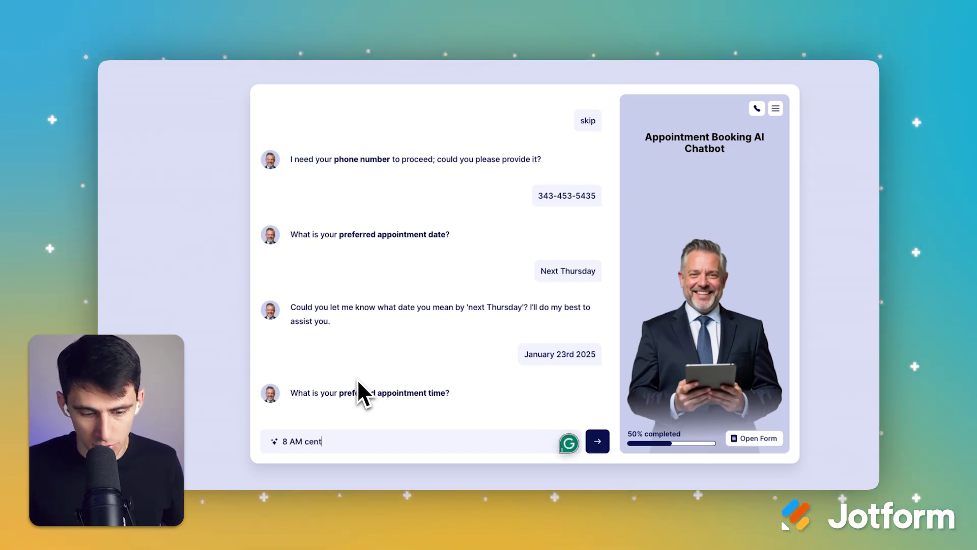
type("ral standard time")
key("Return")
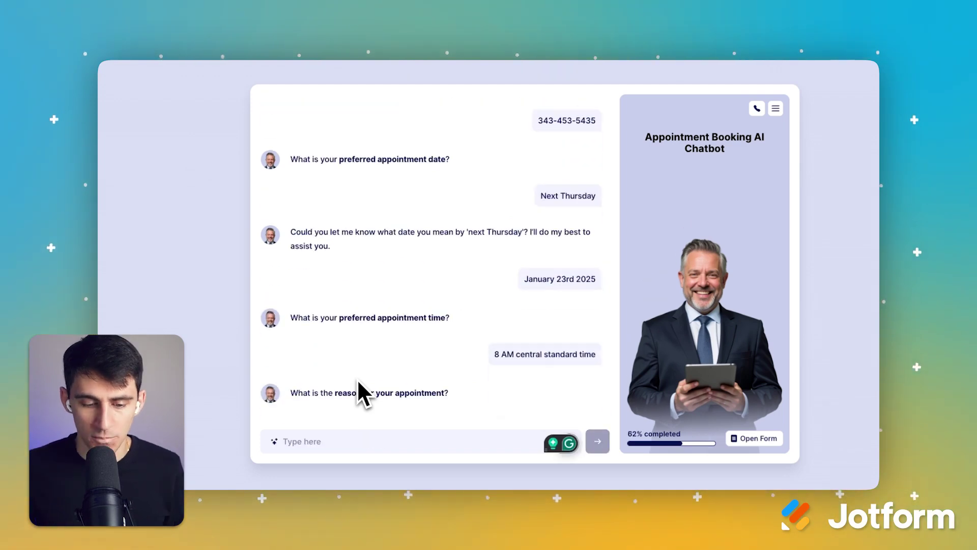
type("I want to inquire about your services")
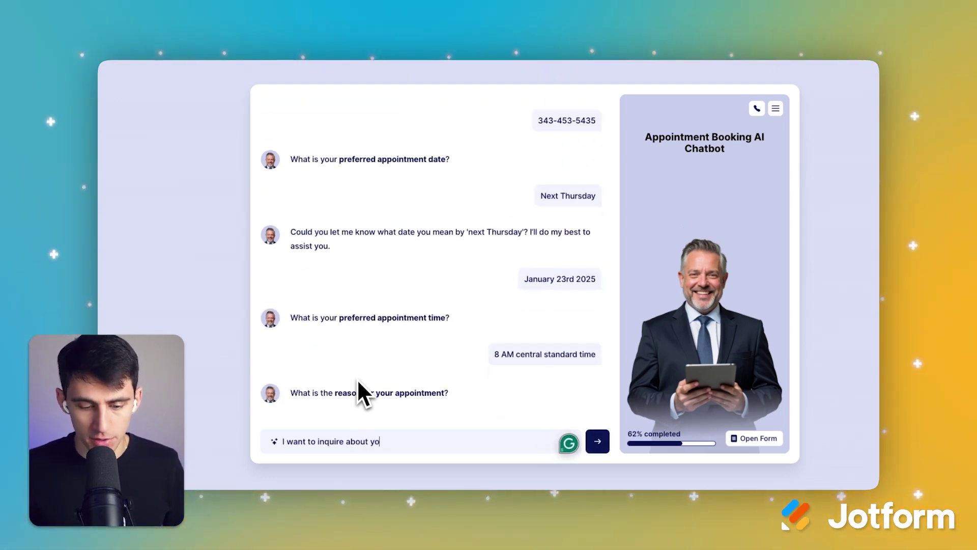
key("Return")
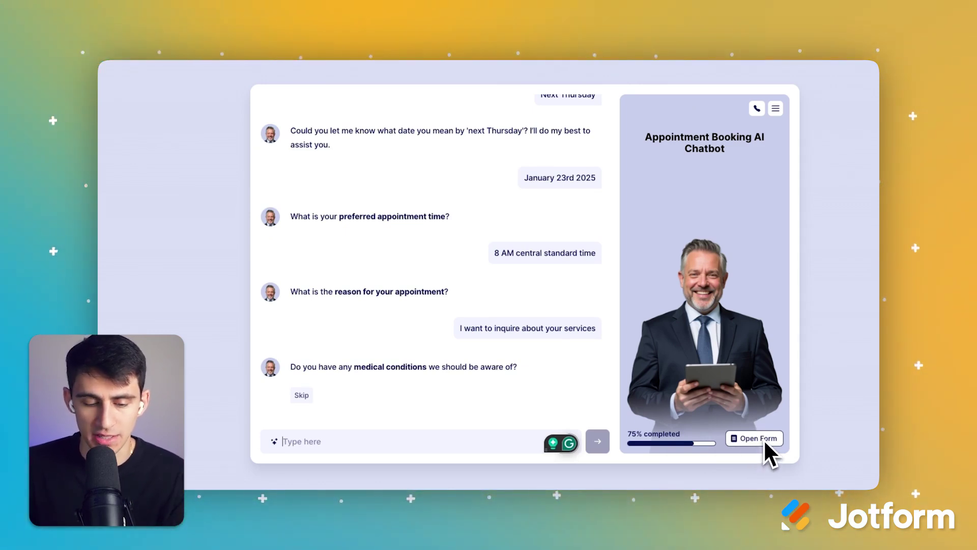
left_click(298, 391)
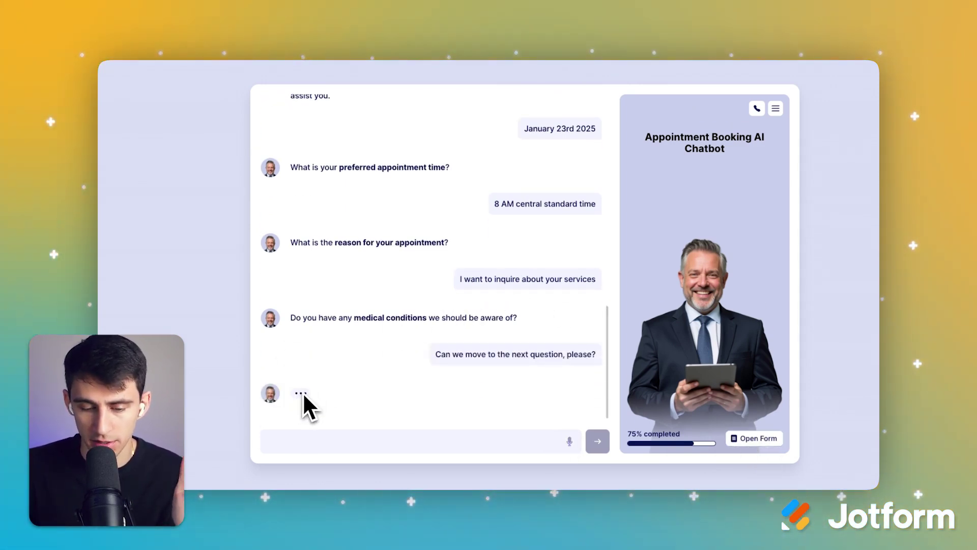
left_click(327, 370)
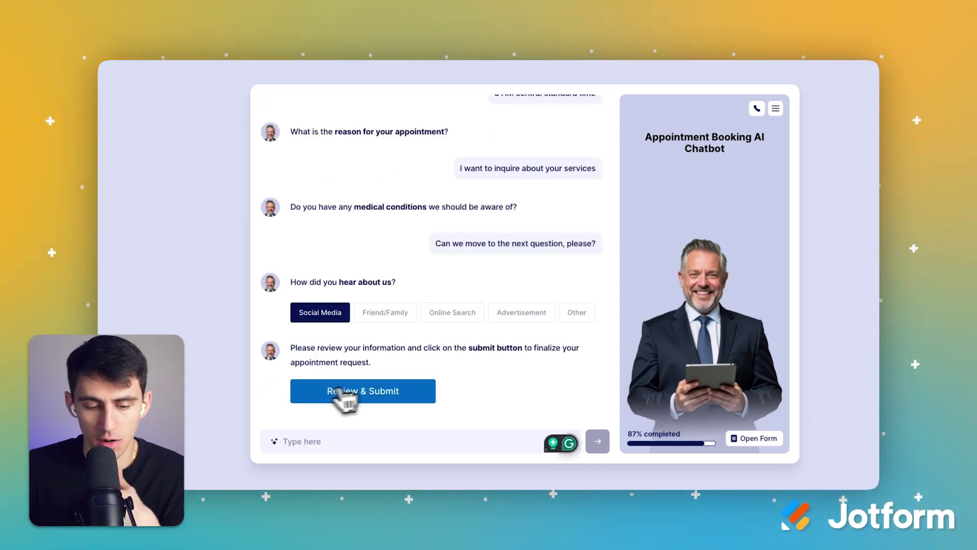
Step: Open the prefilled form review and scroll through the answers gathered in chat
left_click(321, 400)
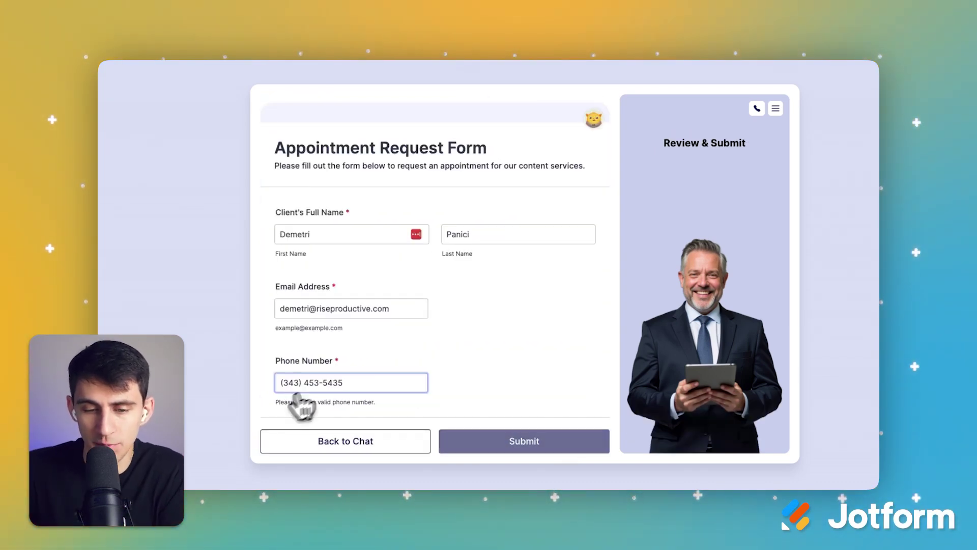
scroll(470, 319, "down", 6)
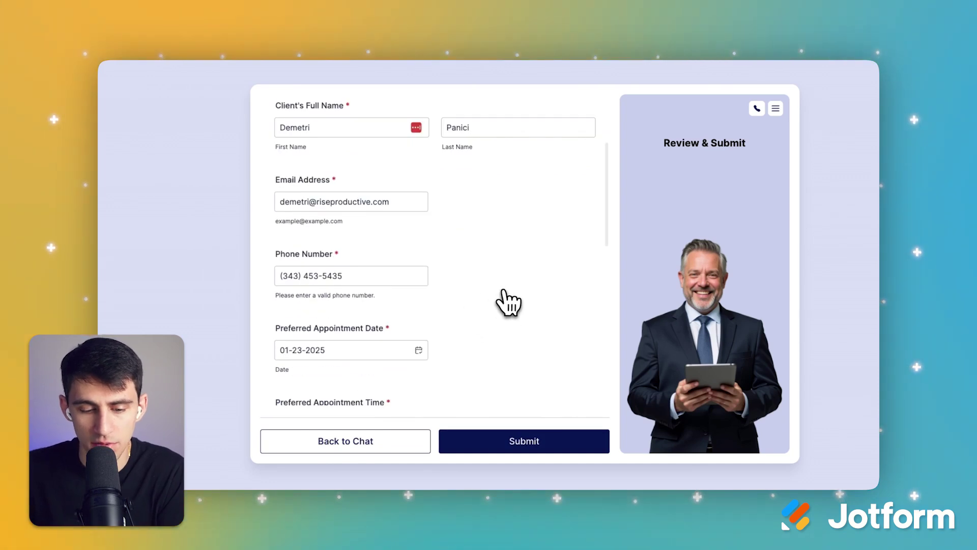
scroll(494, 315, "down", 4)
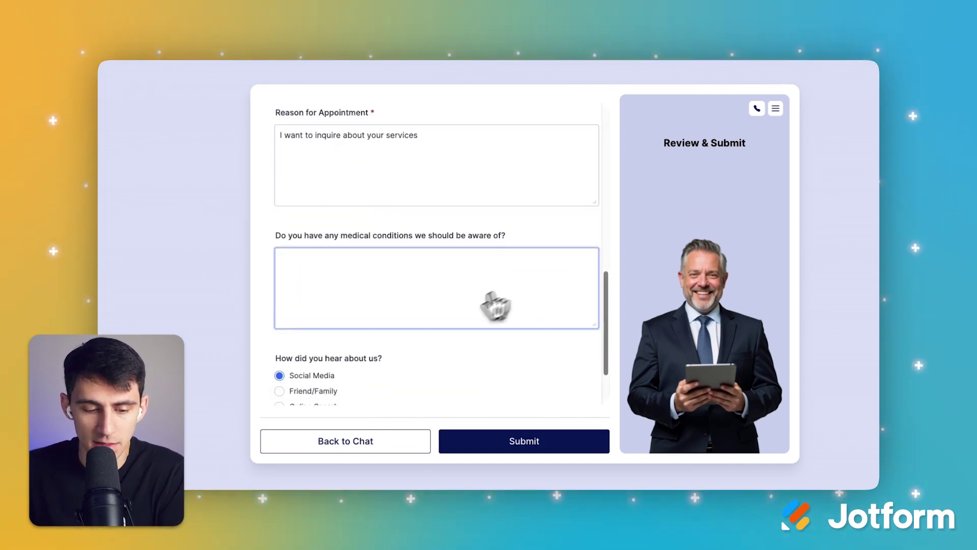
scroll(448, 321, "up", 10)
left_click_drag(278, 148, 519, 189)
scroll(504, 284, "down", 10)
scroll(519, 356, "up", 8)
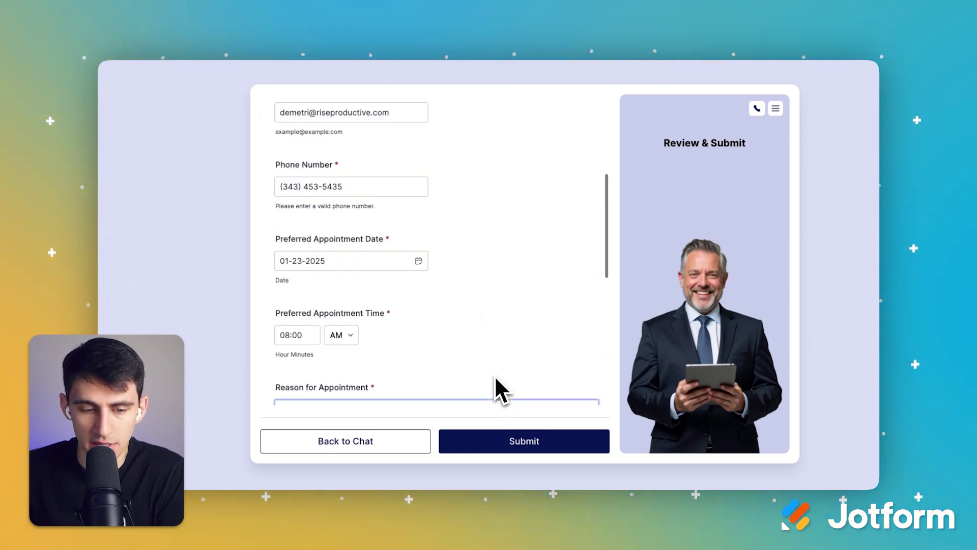
scroll(436, 244, "up", 5)
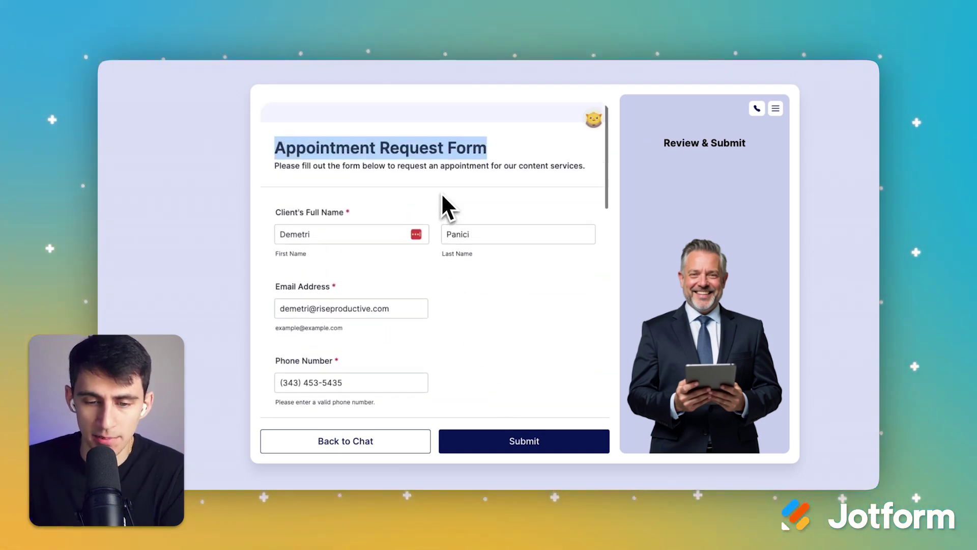
scroll(448, 203, "down", 12)
Step: Check the Reason for Appointment and empty medical conditions answers, then submit the form
left_click(471, 206)
scroll(471, 206, "down", 2)
left_click(443, 224)
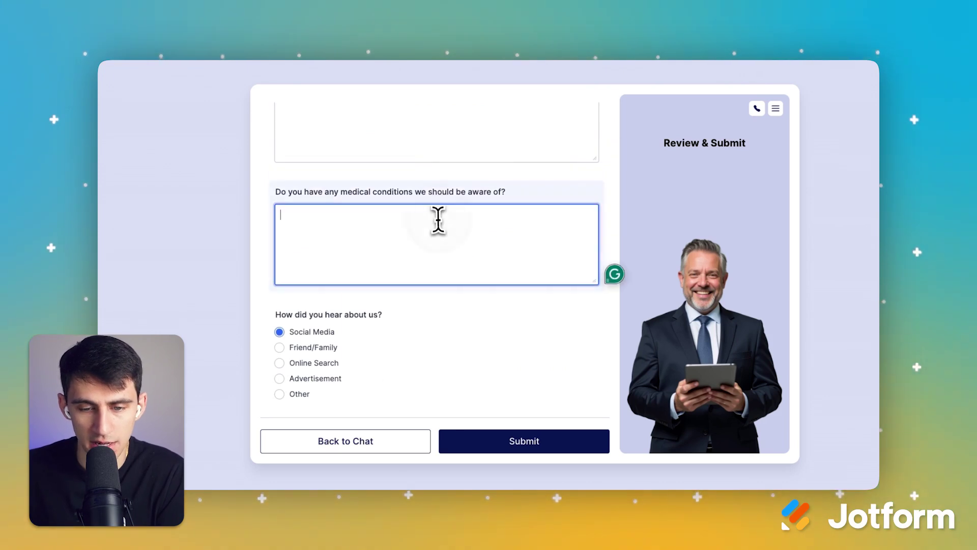
left_click(453, 206)
scroll(460, 304, "down", 1)
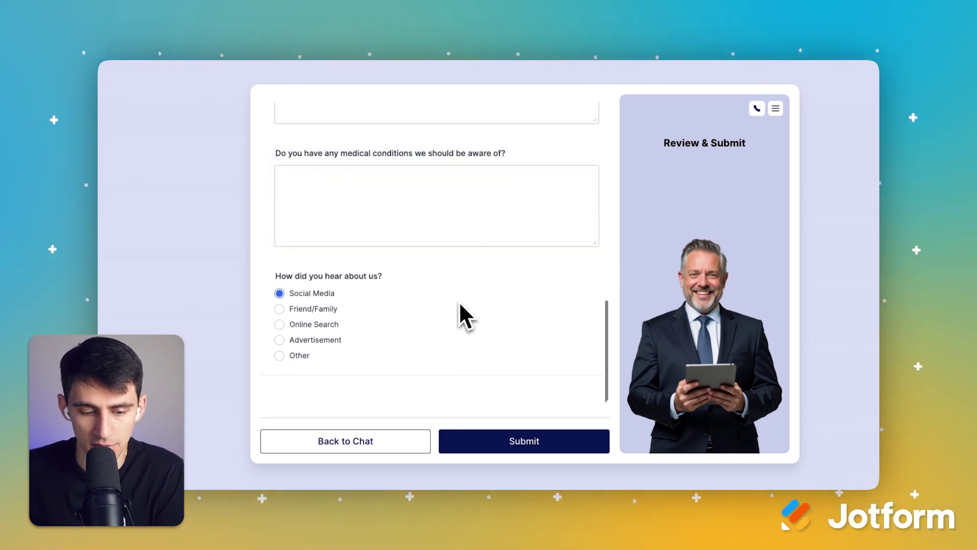
left_click(512, 442)
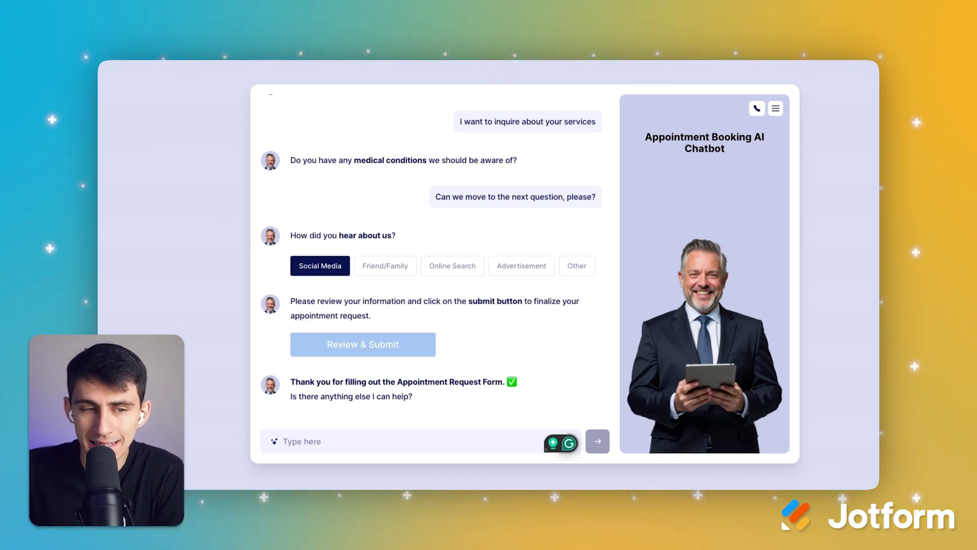
Step: Open the Chatbot publish settings and switch to the sample website preview
left_click(305, 69)
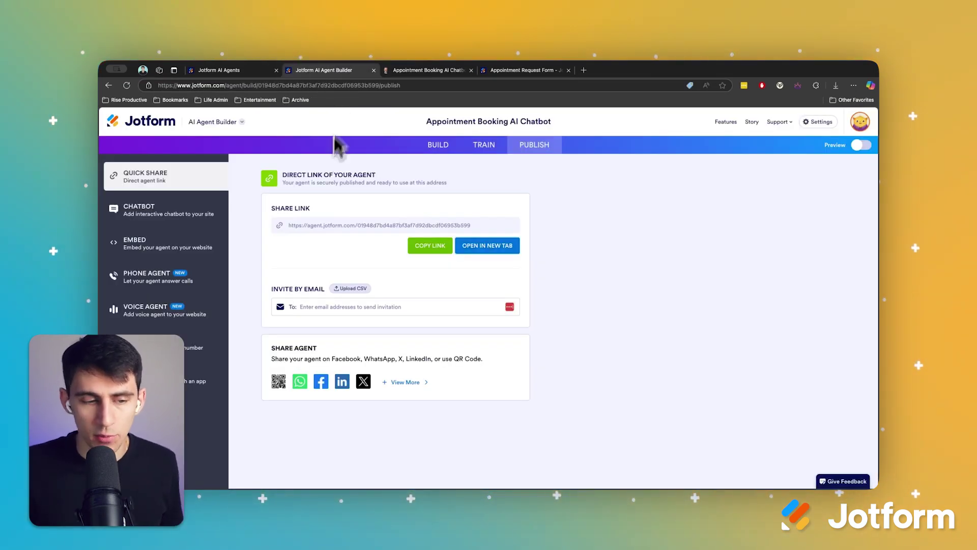
left_click(183, 212)
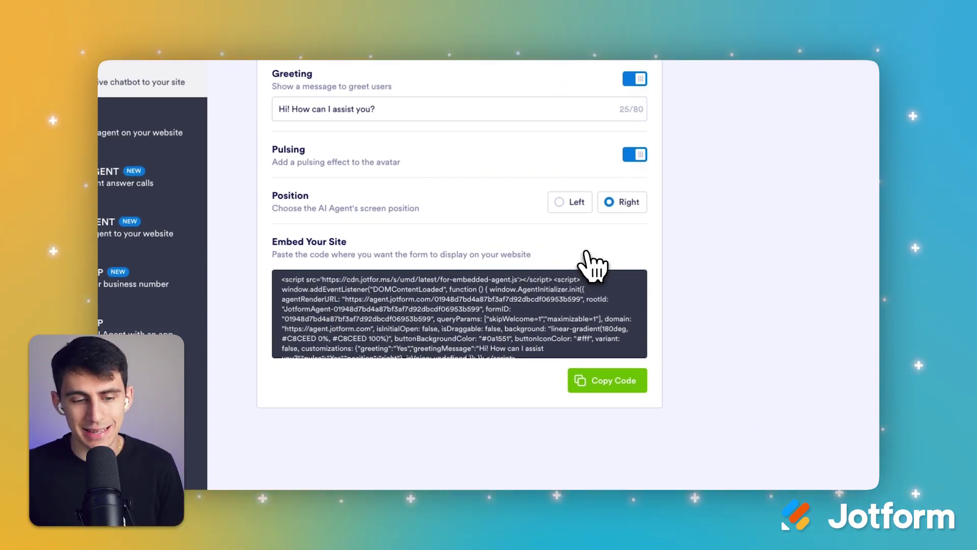
key("ctrl+Tab")
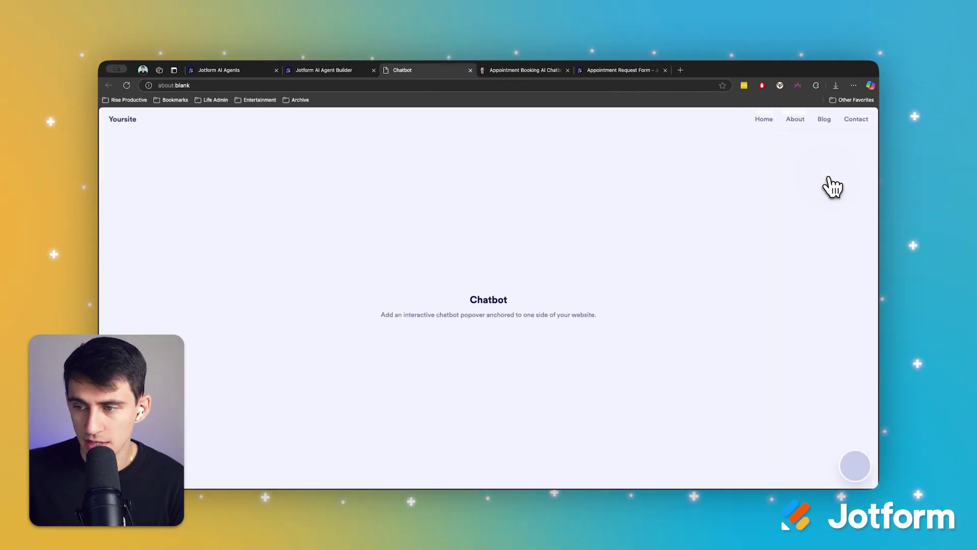
Step: Open the chatbot on the sample site, hold a voice call, end it, and return to chat
left_click(853, 466)
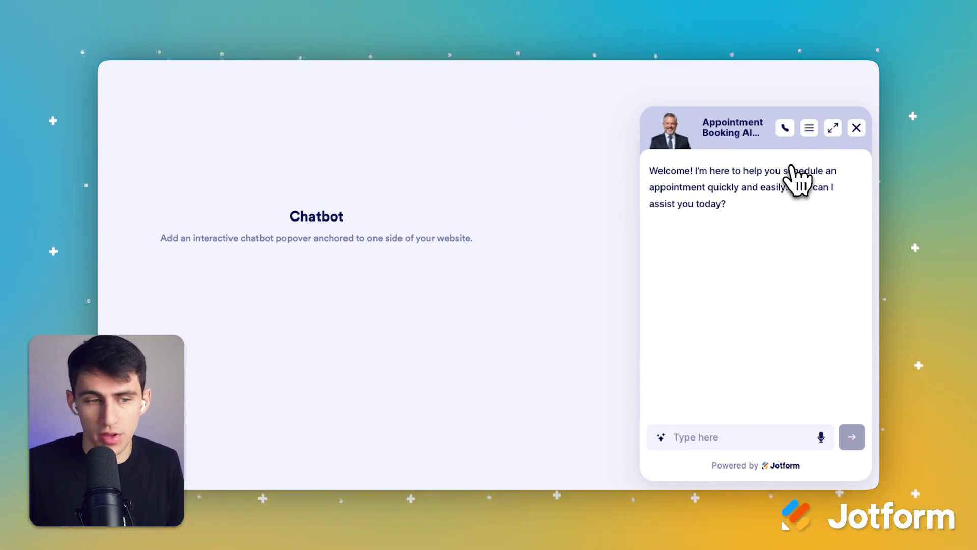
left_click(786, 129)
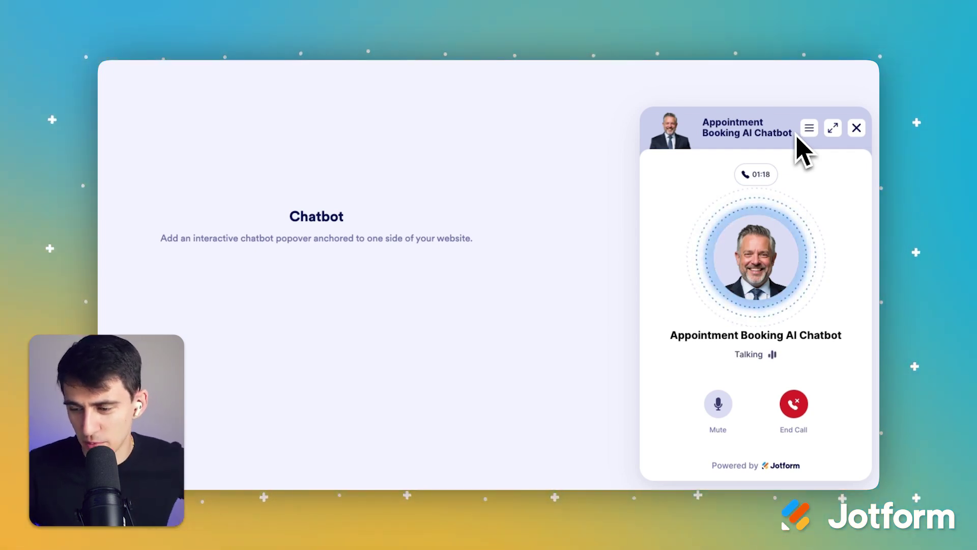
left_click(795, 402)
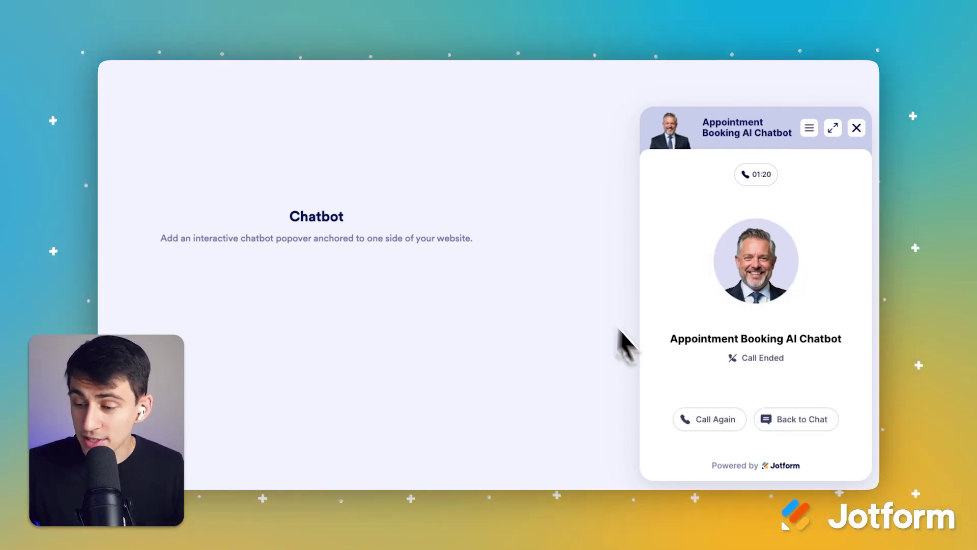
left_click(771, 419)
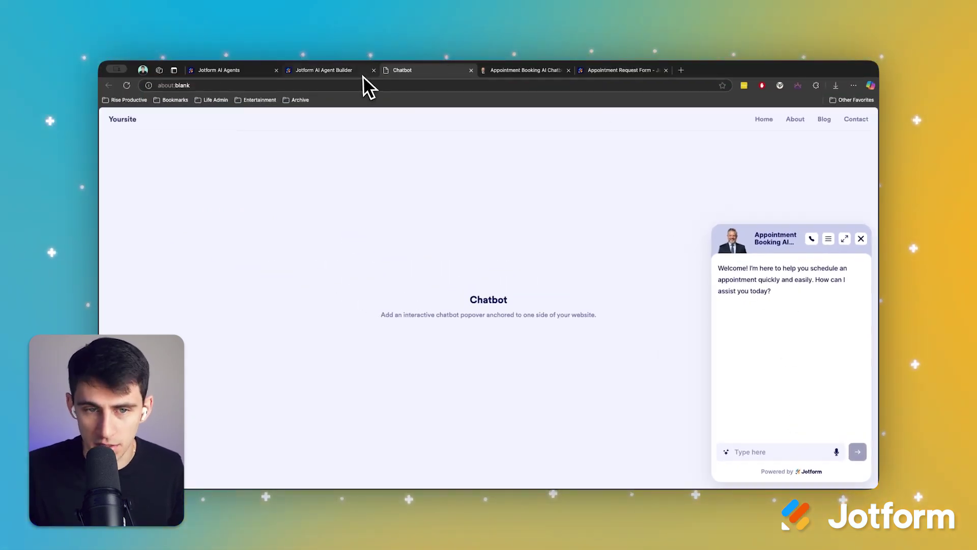
Step: Browse the Embed, Phone Agent, WhatsApp and Agent App channels, ending back on Chatbot
left_click(363, 74)
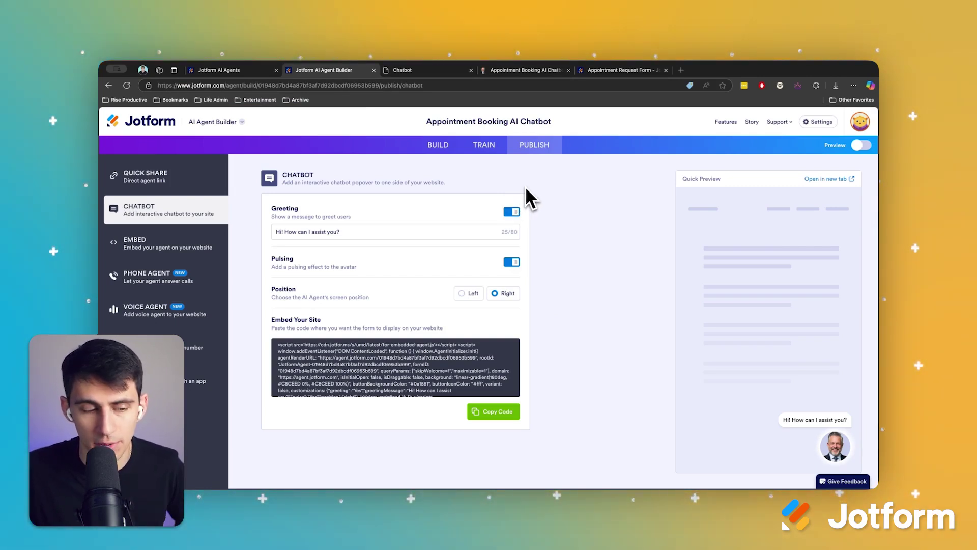
left_click(203, 246)
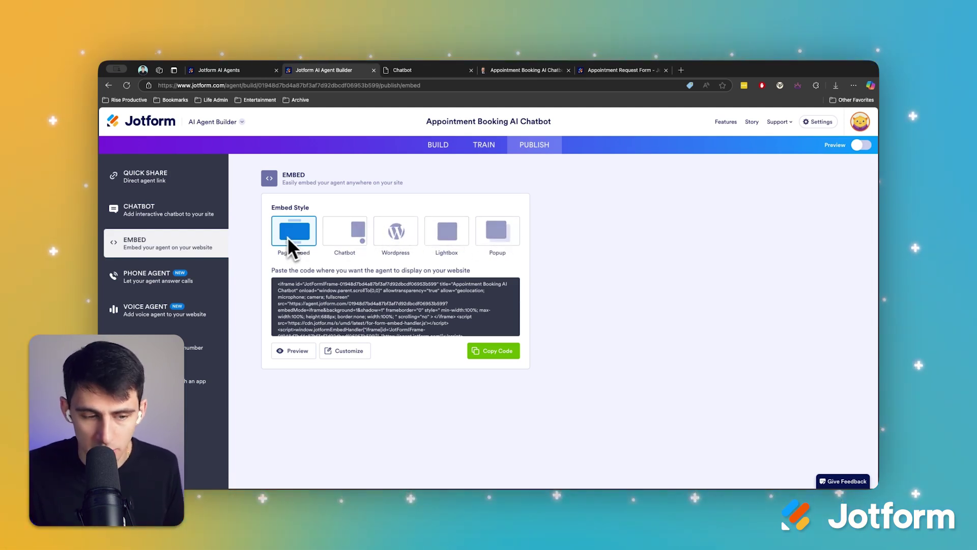
left_click(219, 276)
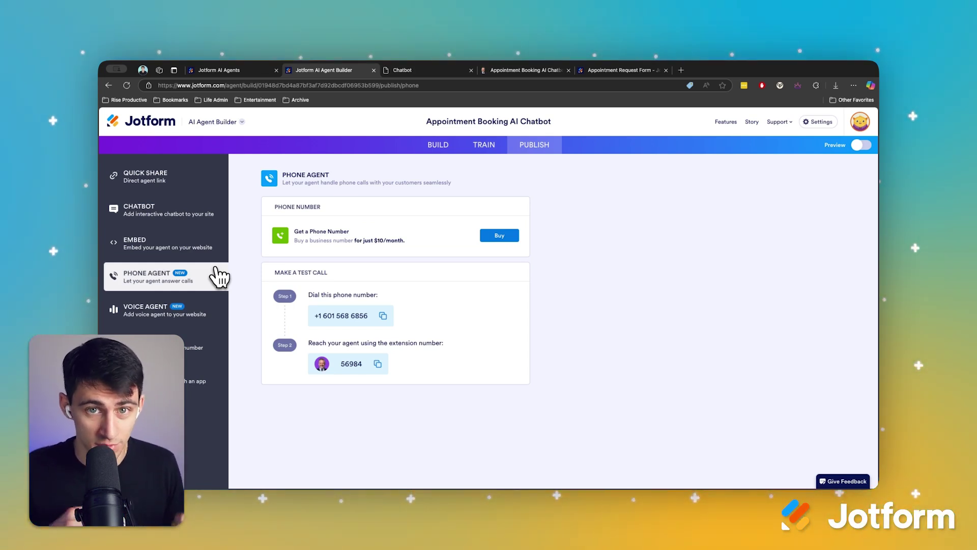
left_click(196, 351)
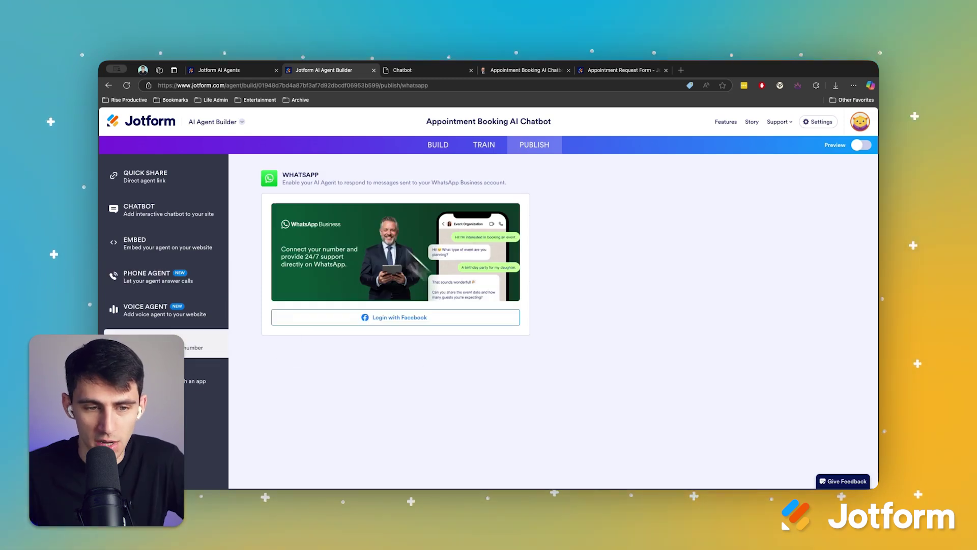
left_click(196, 382)
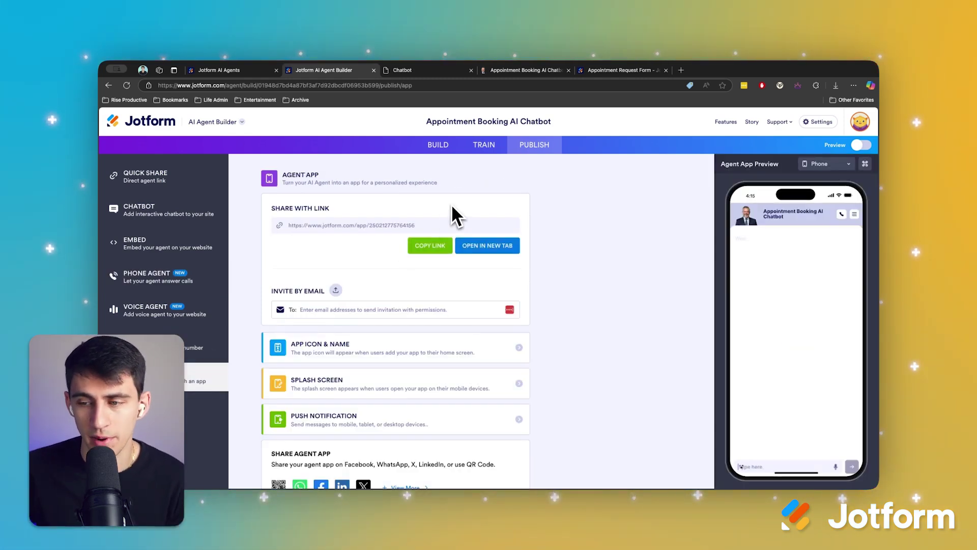
left_click(209, 209)
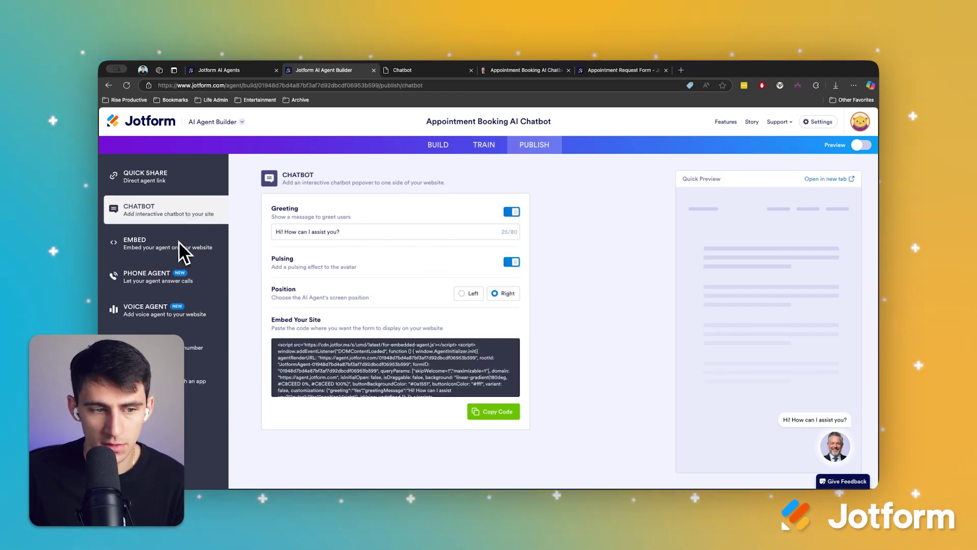
Step: Review the book-an-appointment action, keeping 'Make an appointment' as its response
left_click(174, 178)
left_click(498, 155)
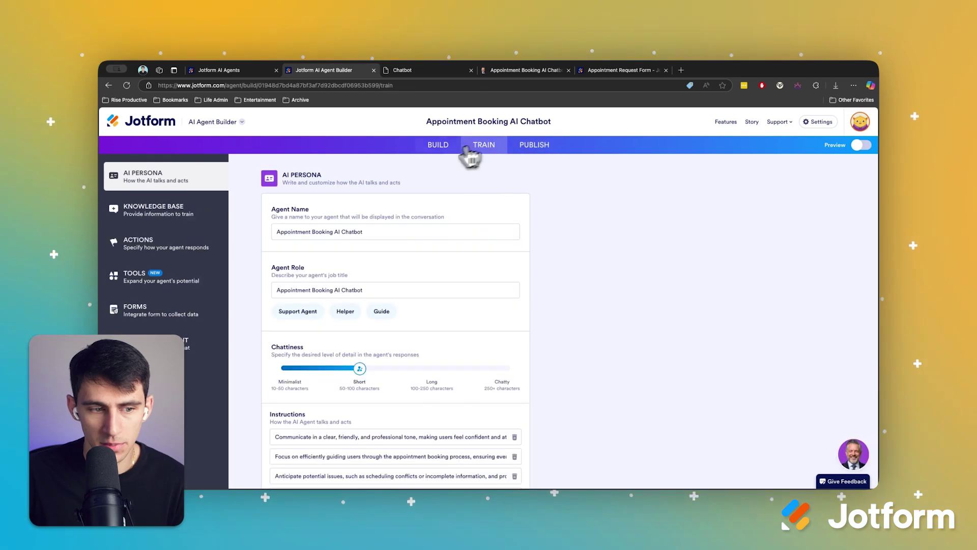
left_click(193, 243)
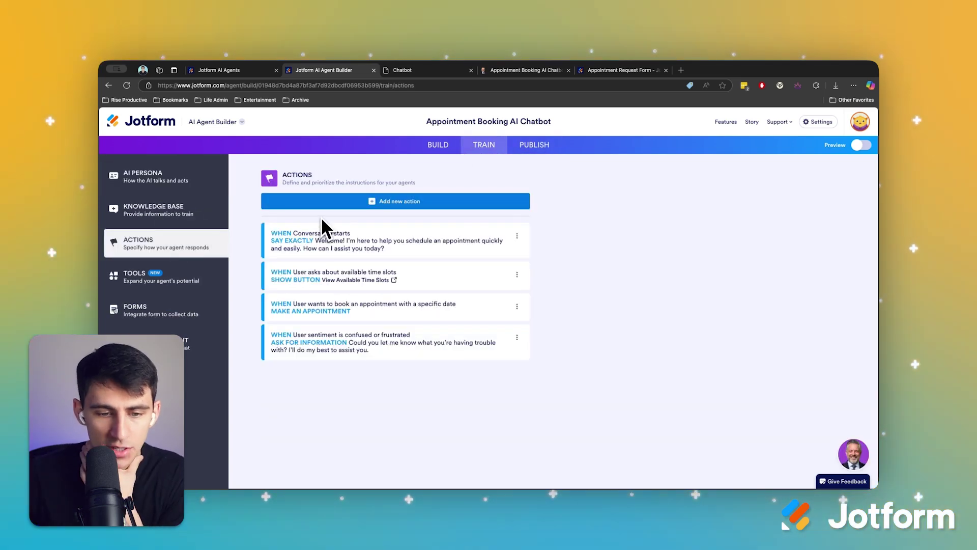
left_click(387, 307)
left_click(410, 265)
left_click(407, 273)
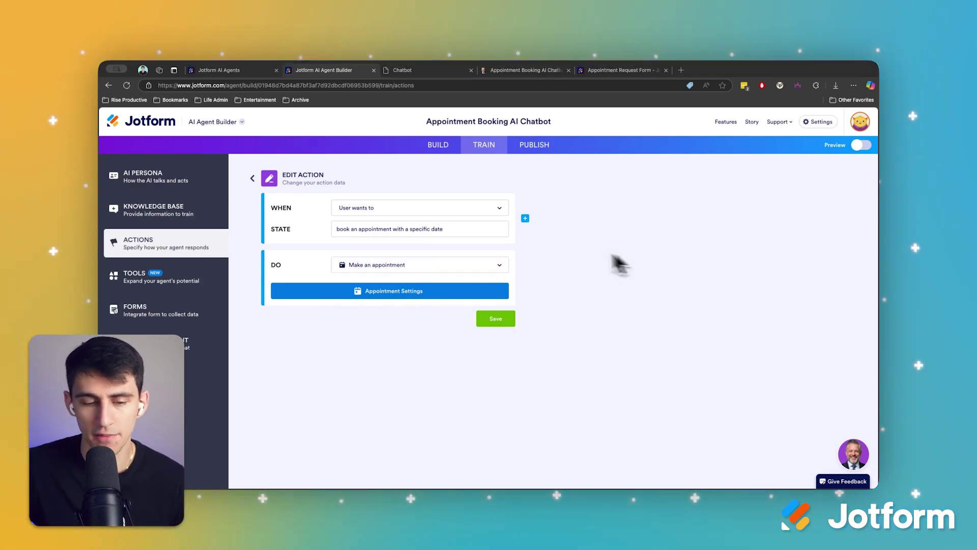
Step: Set the Set Appointment with Google Calendar tool's appointment duration to 30 min
mouse_move(423, 486)
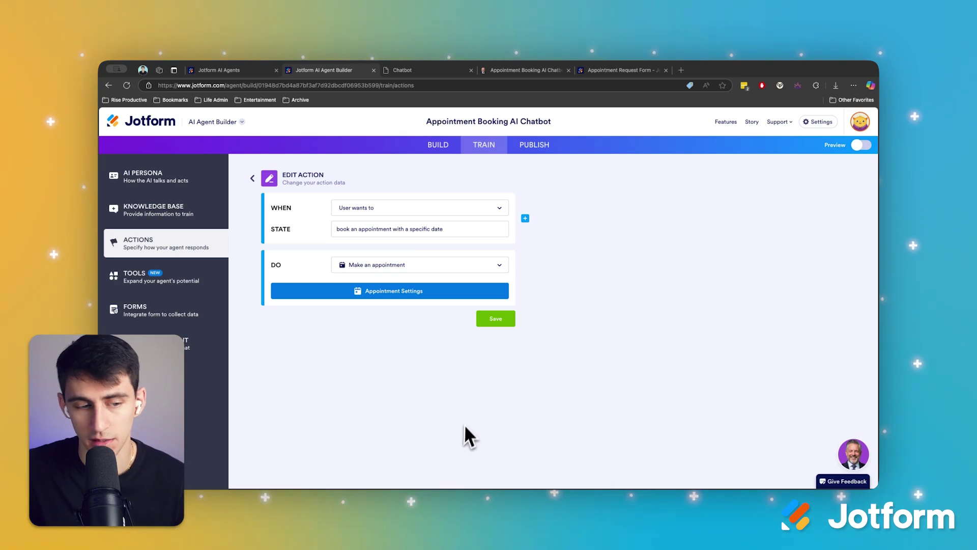
left_click(189, 293)
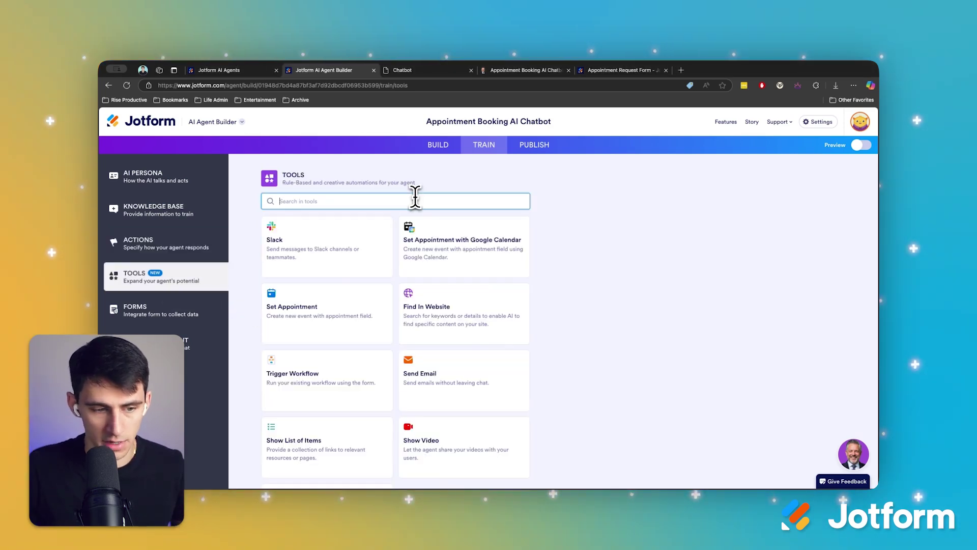
left_click(441, 246)
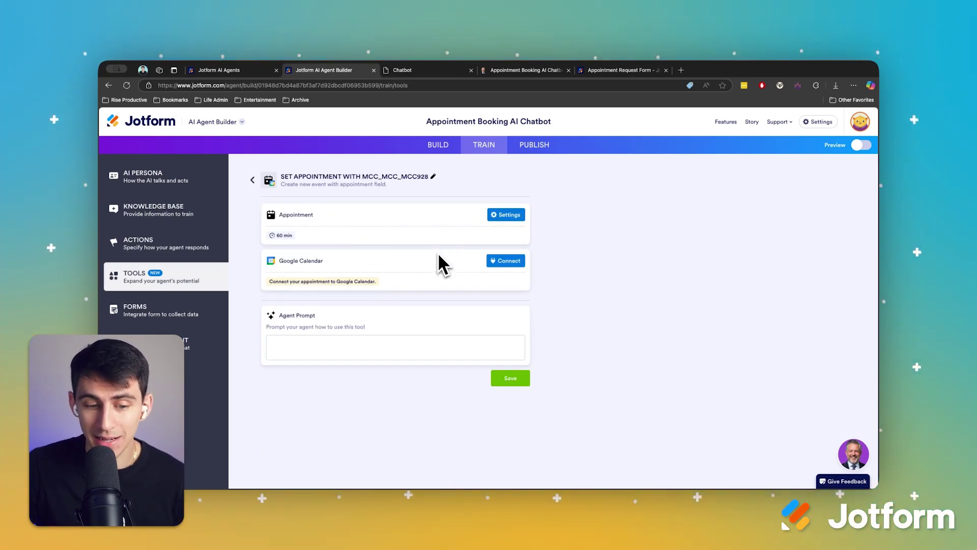
left_click(493, 216)
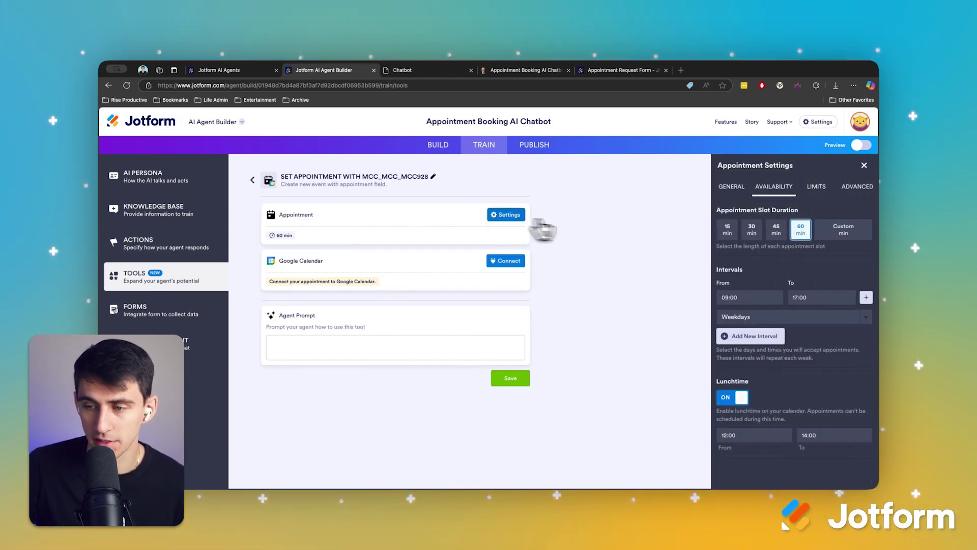
left_click(752, 229)
left_click(865, 166)
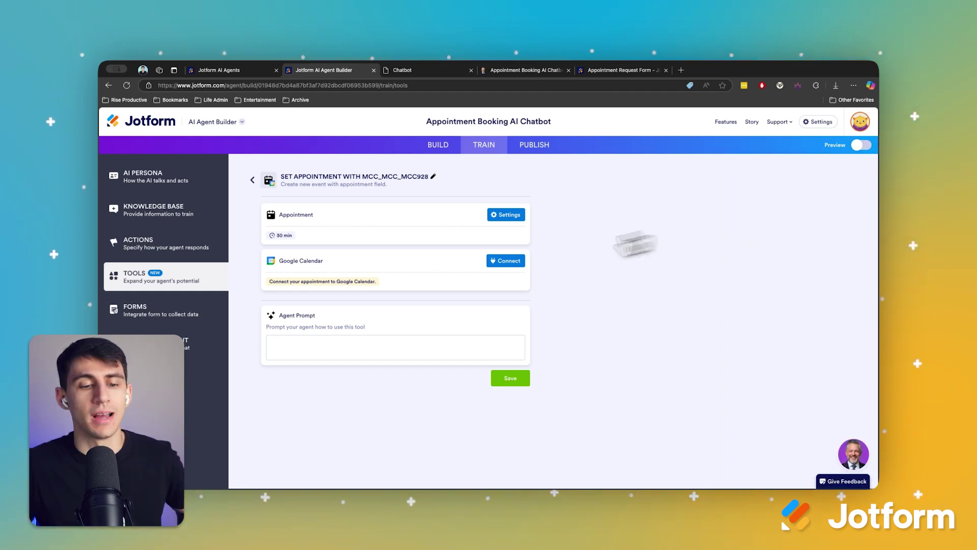